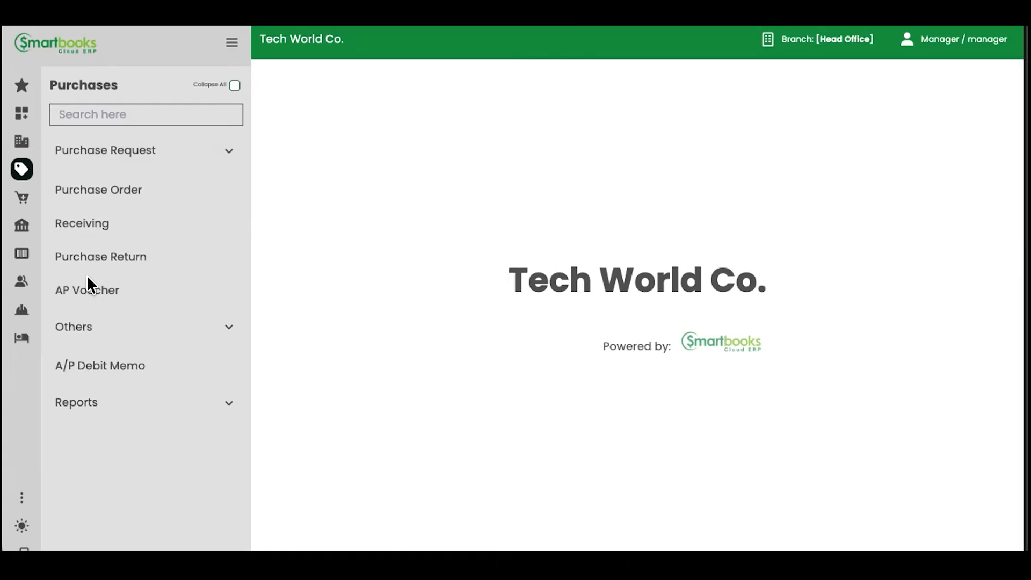
# - Open the Purchase Order form in the Purchases module
pyautogui.click(20, 228)
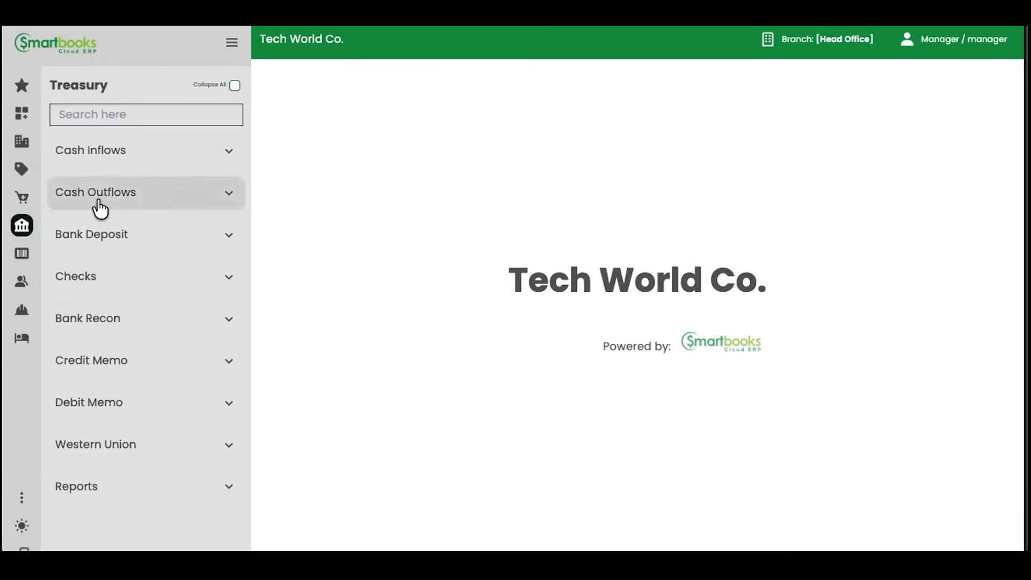
pyautogui.click(21, 170)
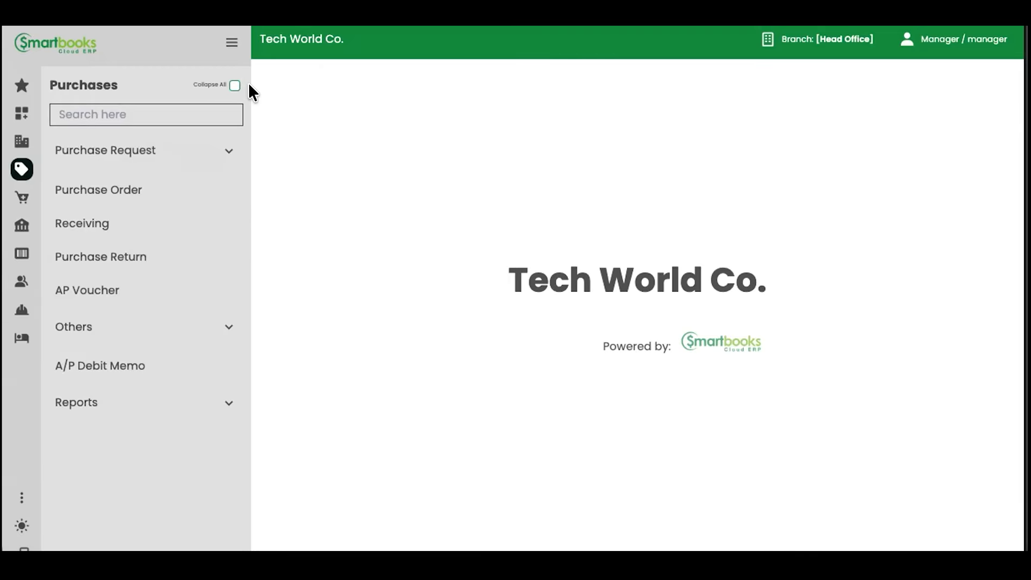
pyautogui.click(107, 191)
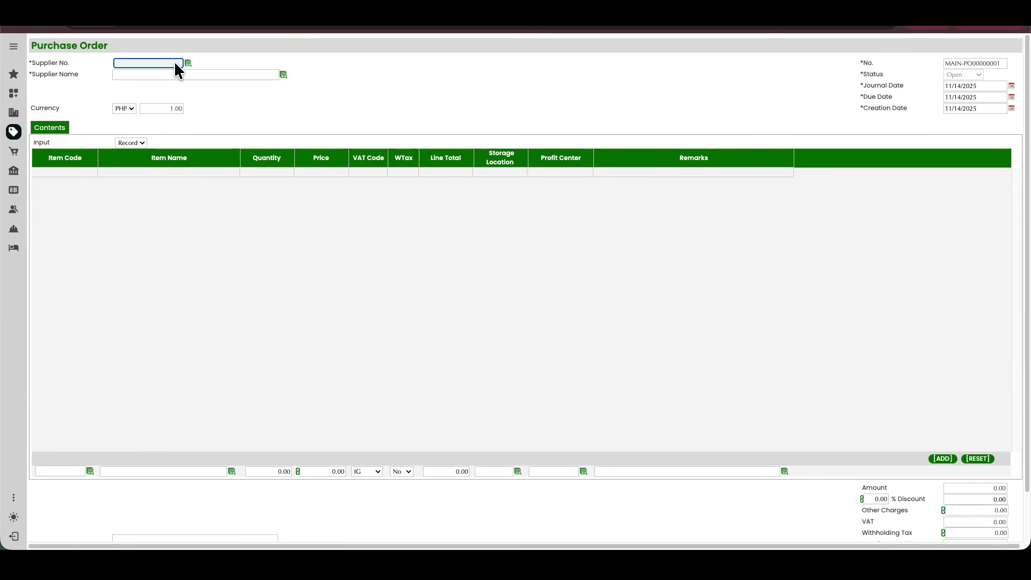
# - Choose SUPPLIER FIRST from the supplier list as the purchase order's supplier
pyautogui.click(188, 62)
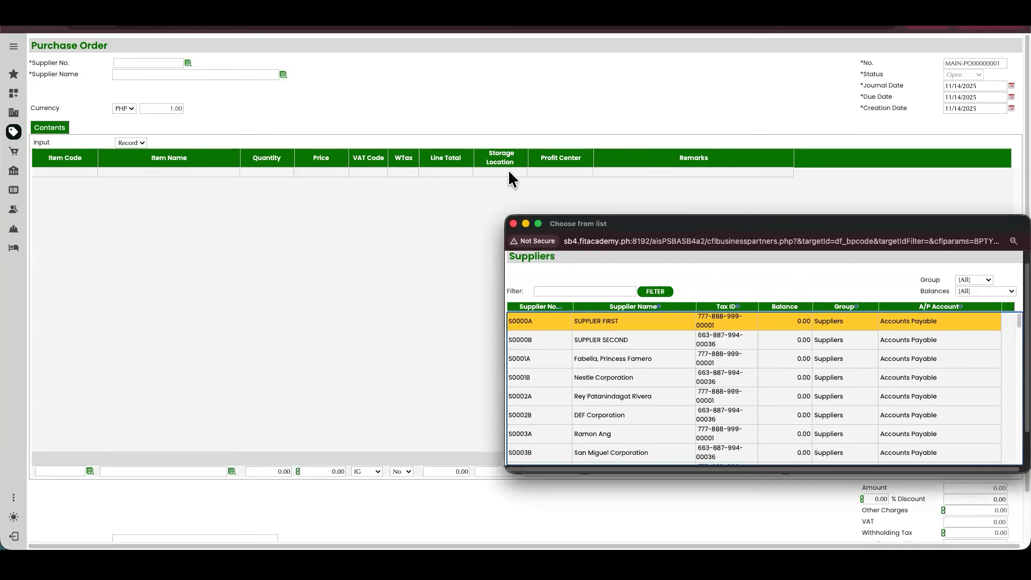
pyautogui.moveTo(765, 230); pyautogui.dragTo(553, 94)
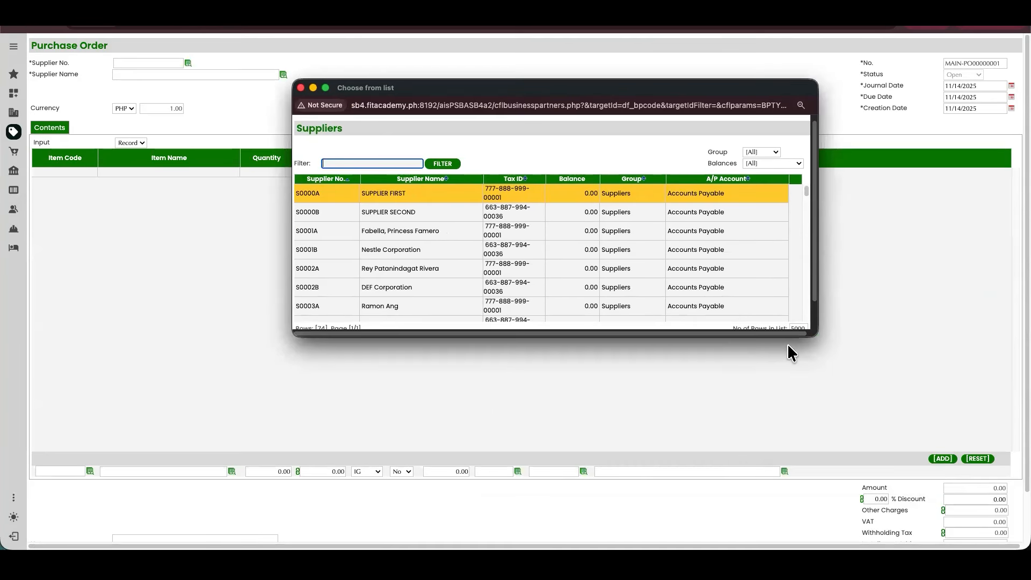
pyautogui.moveTo(810, 333); pyautogui.dragTo(911, 424)
pyautogui.moveTo(808, 185)
pyautogui.mouseDown()
pyautogui.moveTo(799, 390)
pyautogui.moveTo(810, 177)
pyautogui.mouseUp()
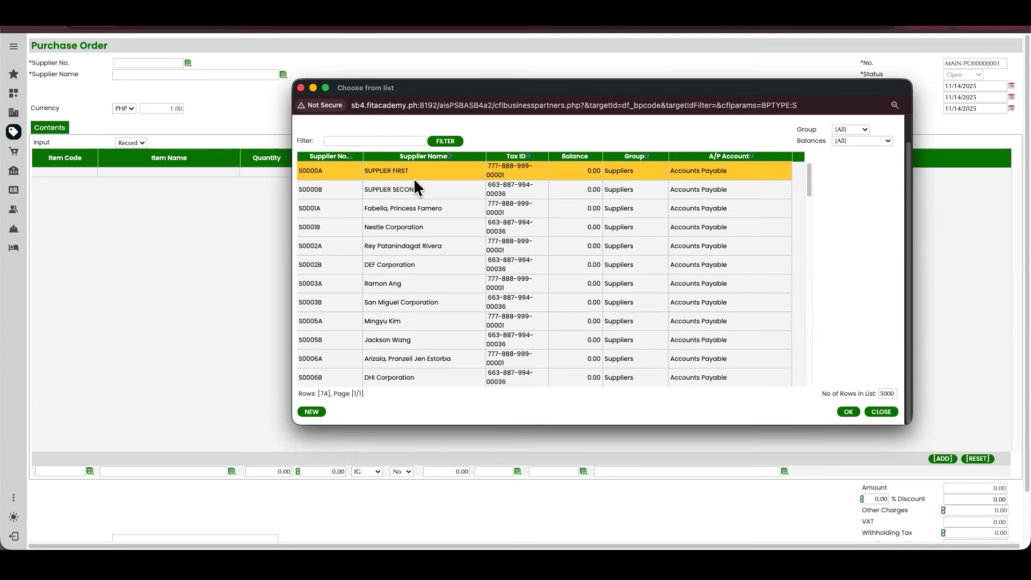
pyautogui.doubleClick(381, 175)
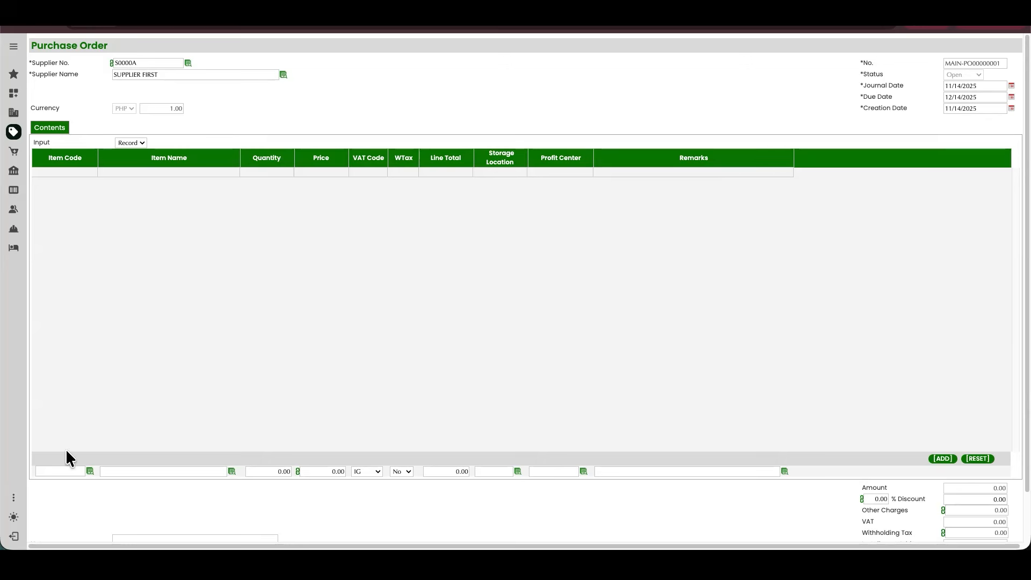
# - Choose Item One A (I0000A) from the item list for the first order line
pyautogui.click(69, 471)
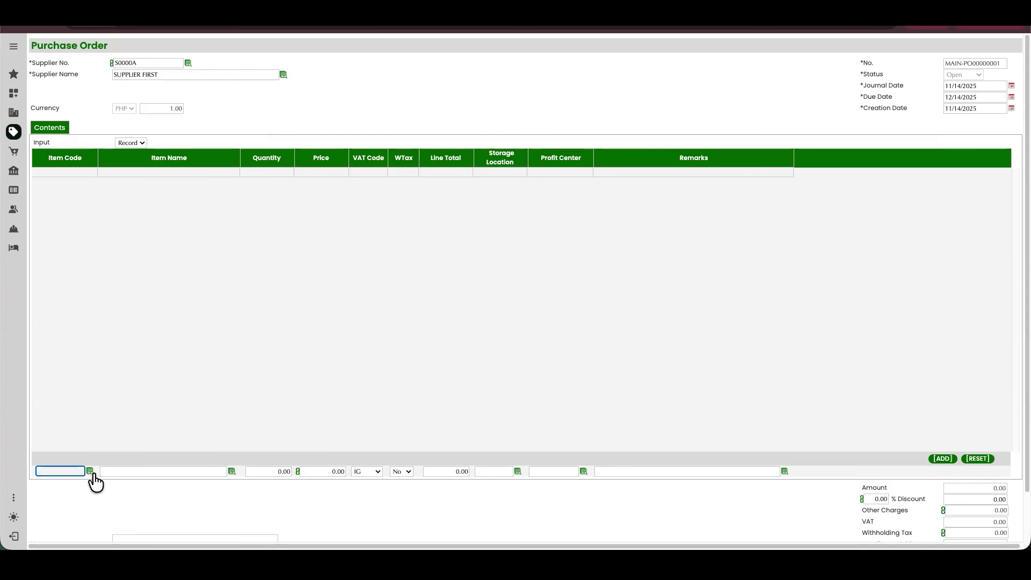
pyautogui.click(89, 472)
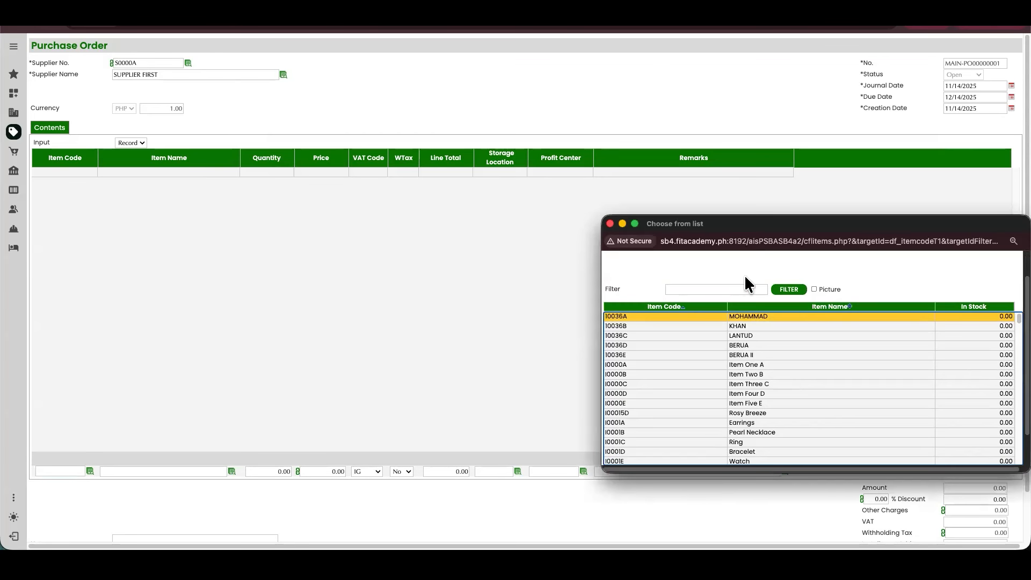
pyautogui.moveTo(761, 220); pyautogui.dragTo(523, 161)
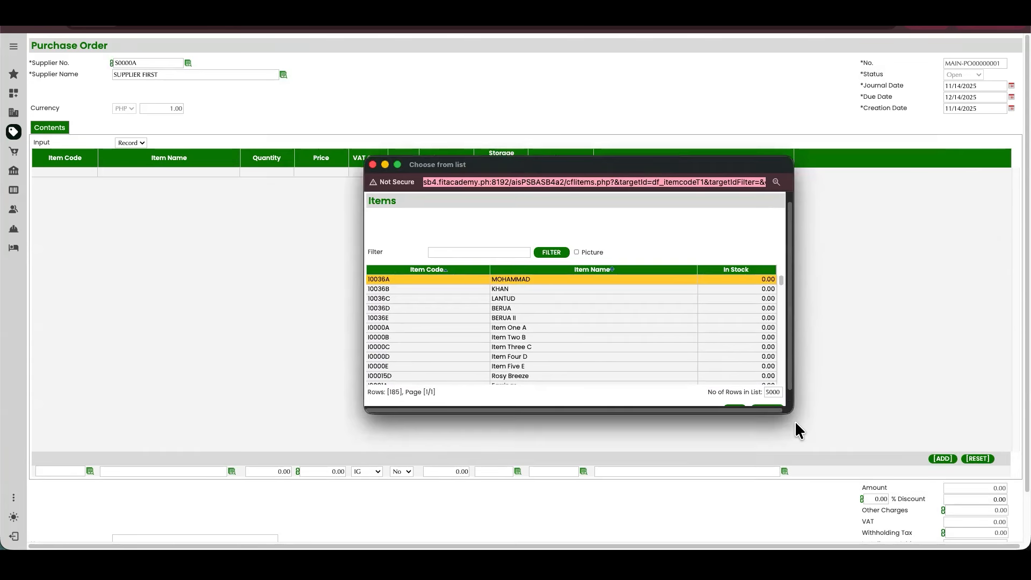
pyautogui.moveTo(787, 416); pyautogui.dragTo(910, 473)
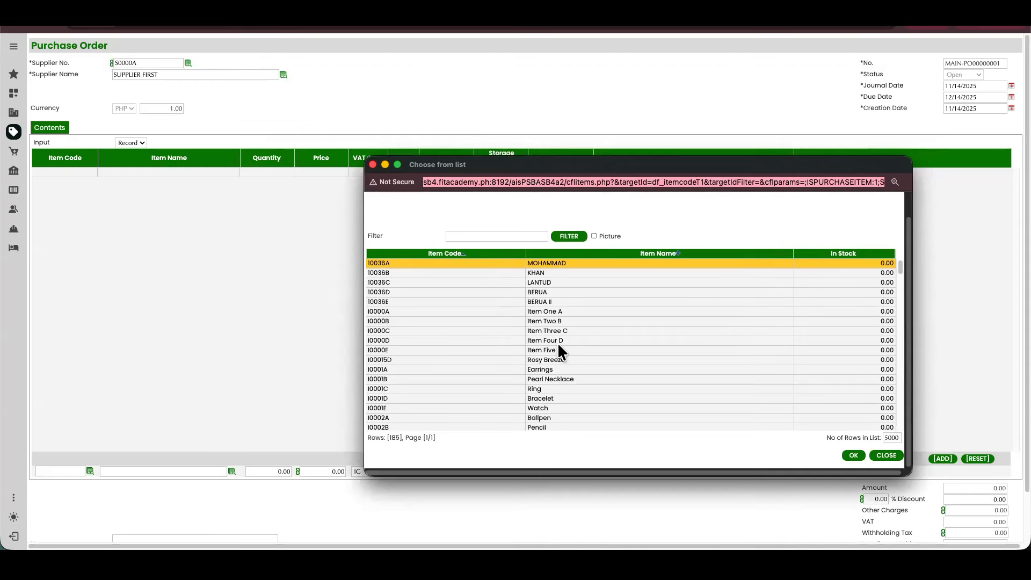
pyautogui.scroll(-3, 472, 317)
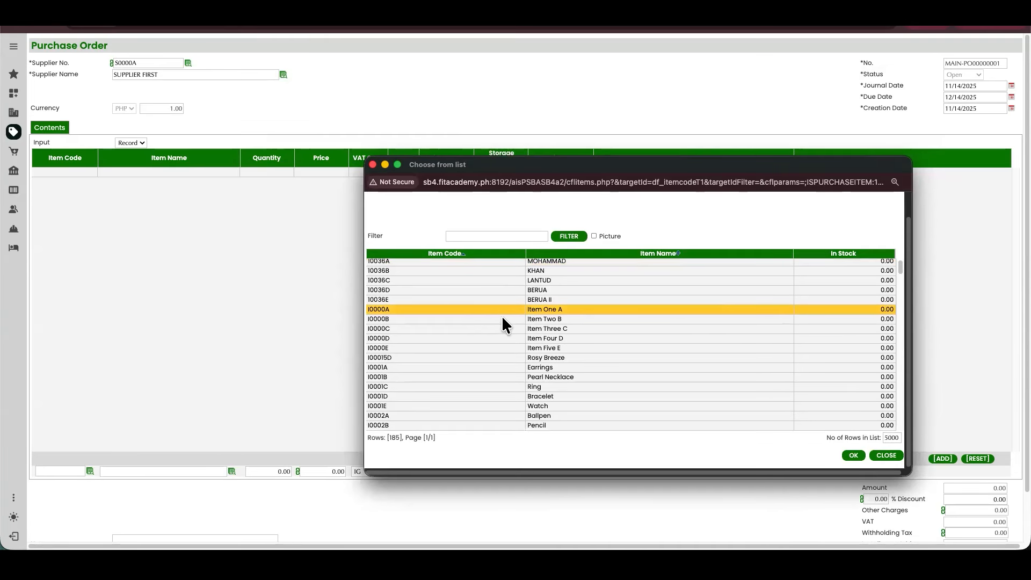
pyautogui.scroll(2, 546, 269)
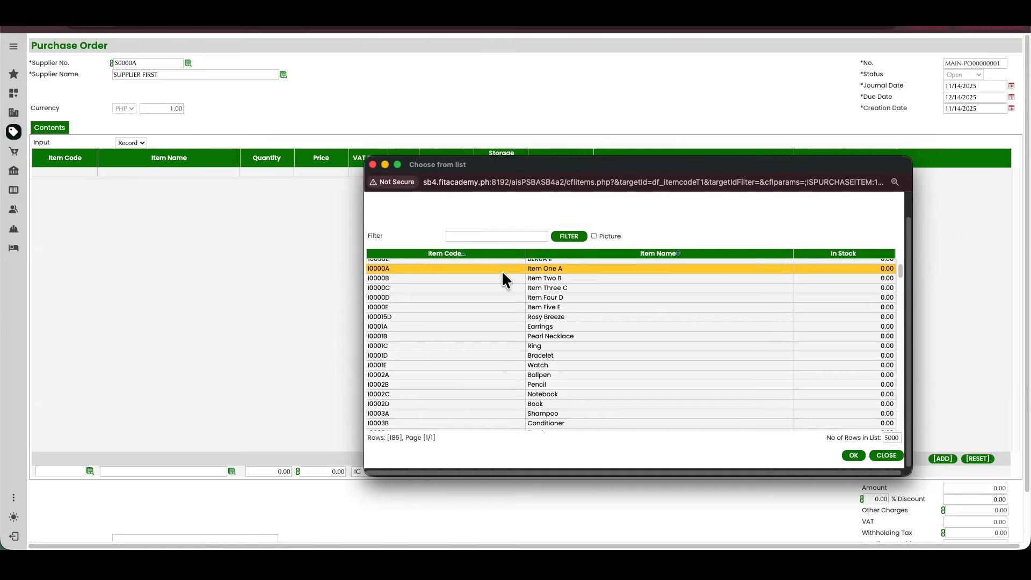
pyautogui.click(389, 275)
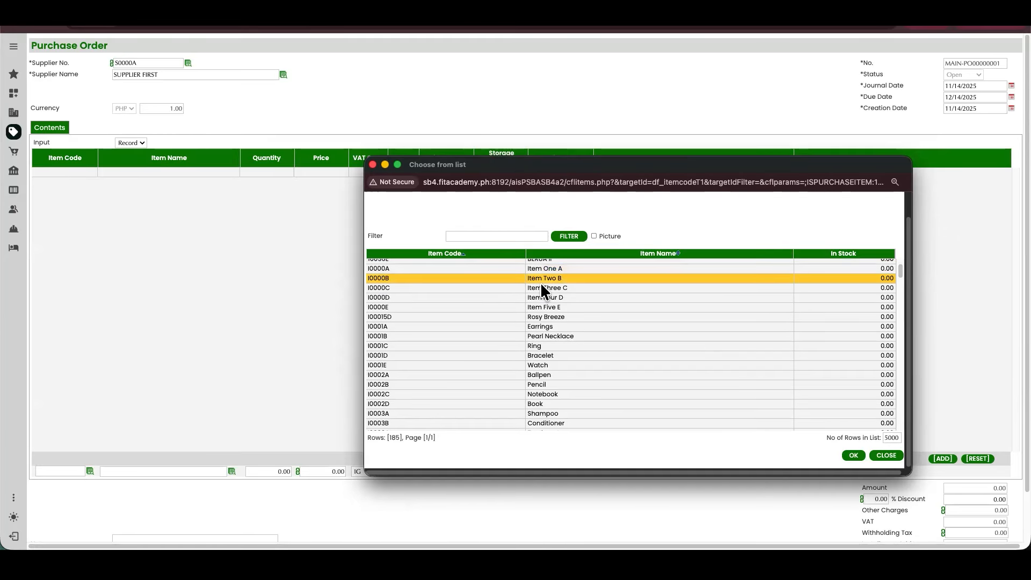
pyautogui.click(504, 270)
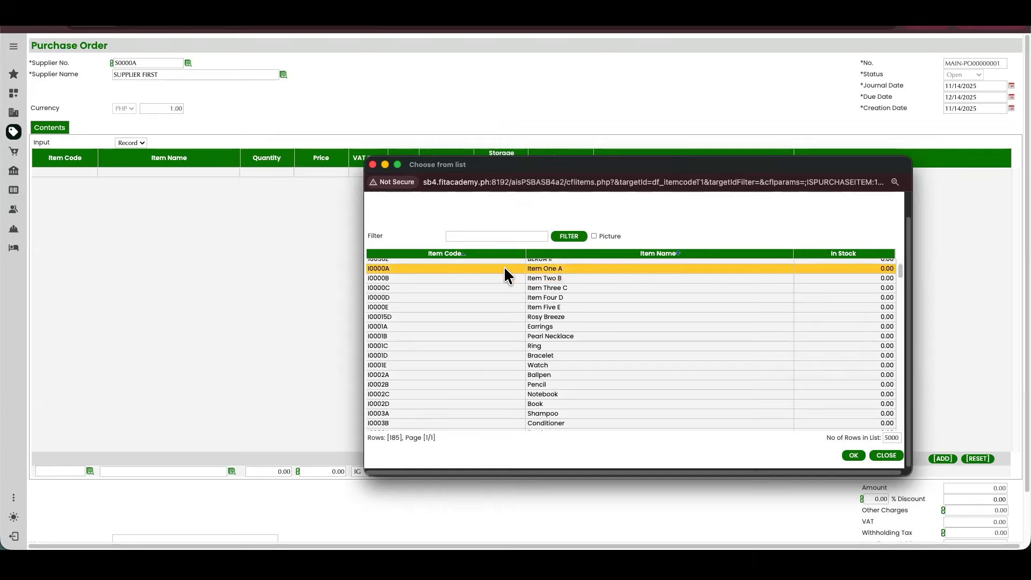
pyautogui.doubleClick(440, 268)
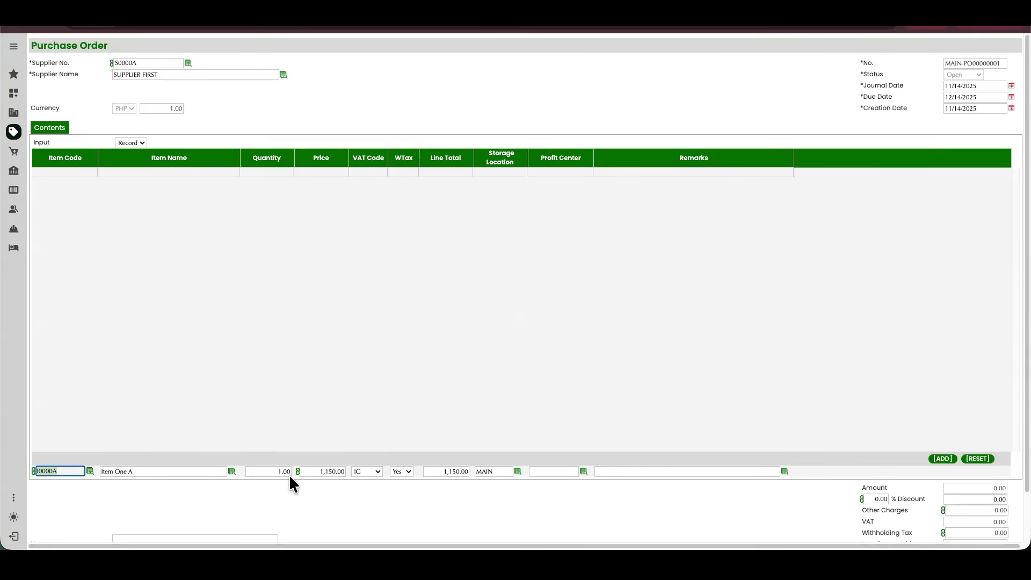
# - Set the quantity of Item One A to 65 and add the line to the order contents
pyautogui.click(274, 472)
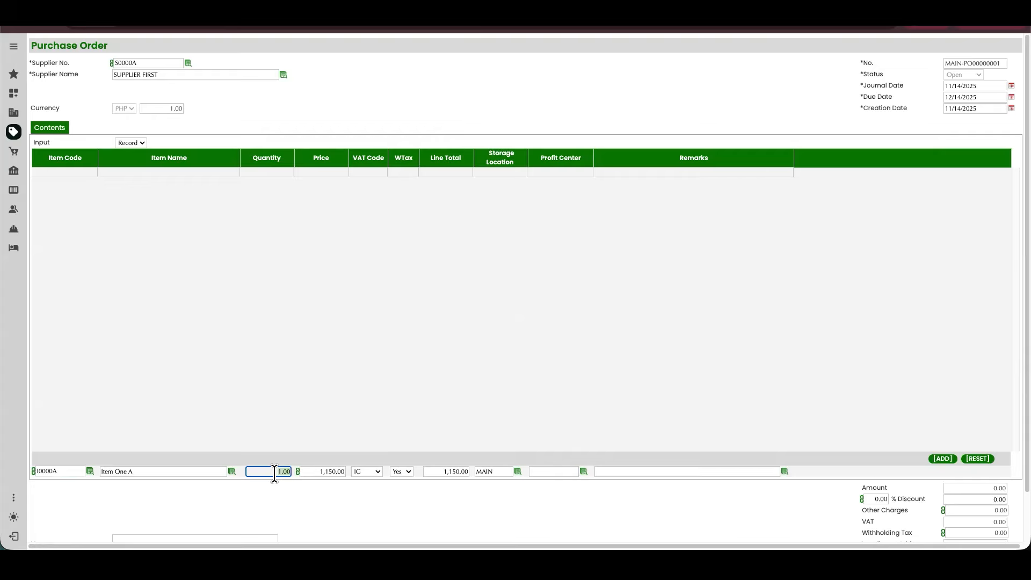
pyautogui.press('BackSpace')
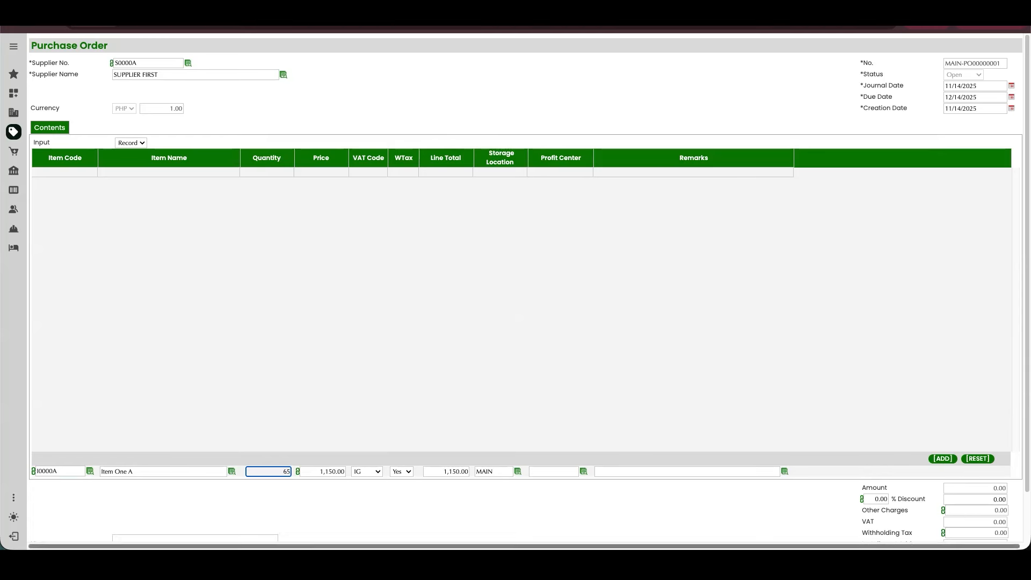
pyautogui.press('Tab')
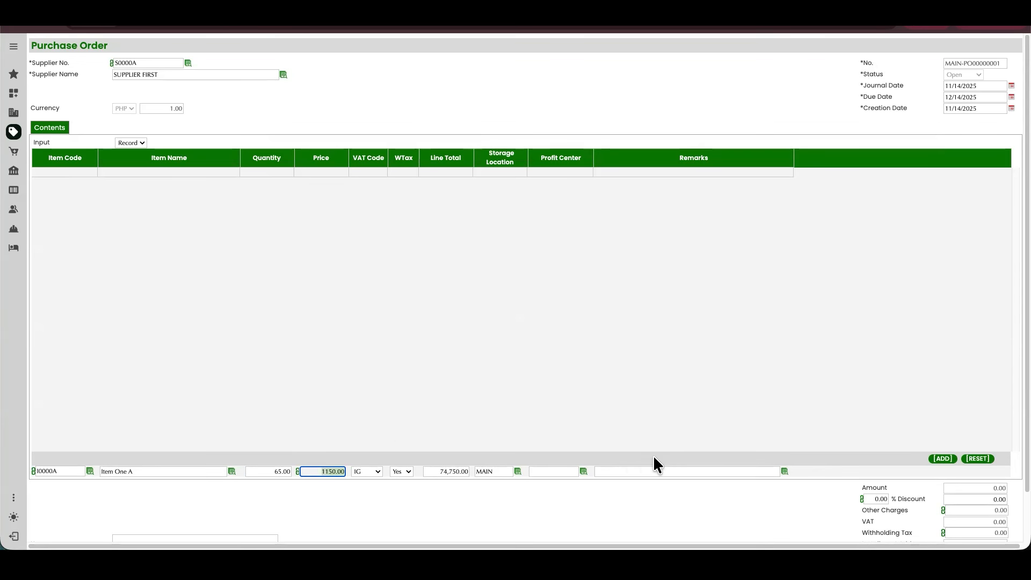
pyautogui.click(944, 465)
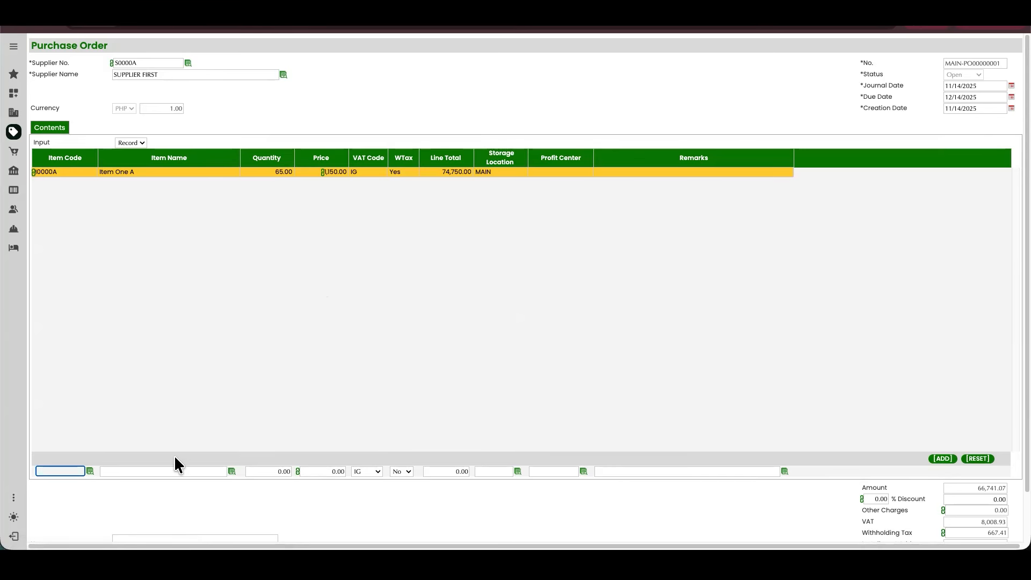
# - Add a second order line for Item Two B (I0000B) with a quantity of 49
pyautogui.click(90, 471)
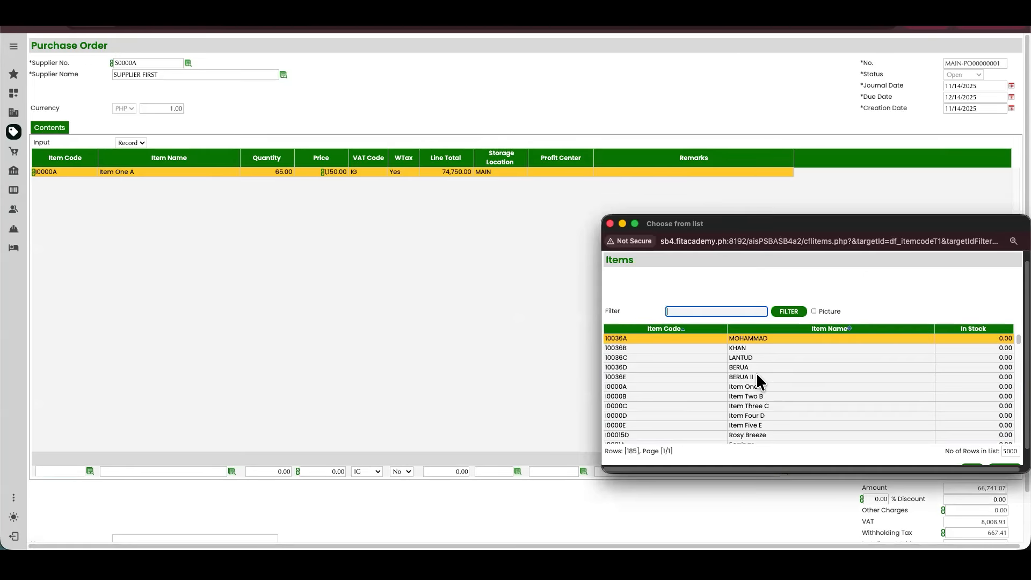
pyautogui.doubleClick(751, 394)
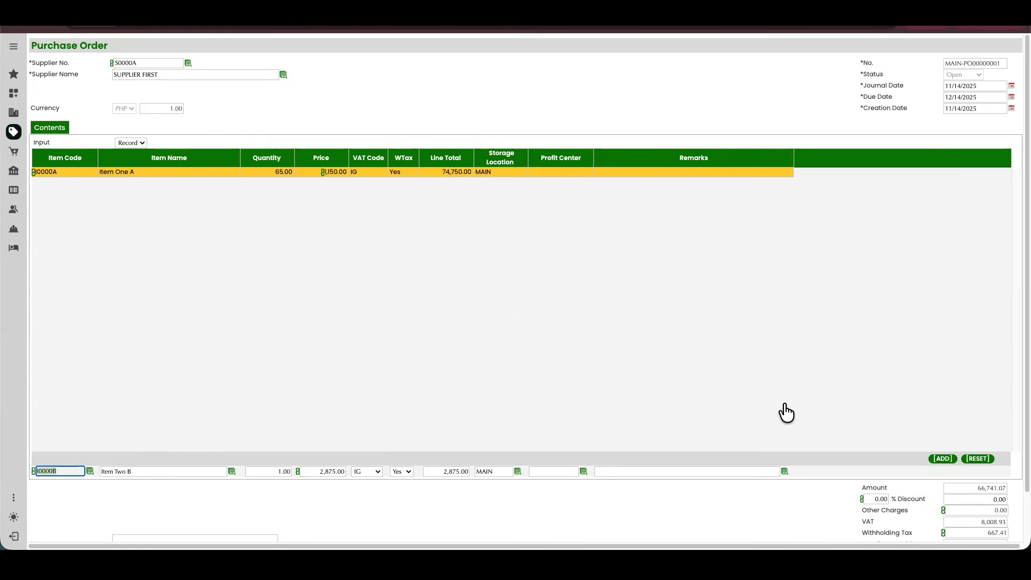
pyautogui.click(273, 471)
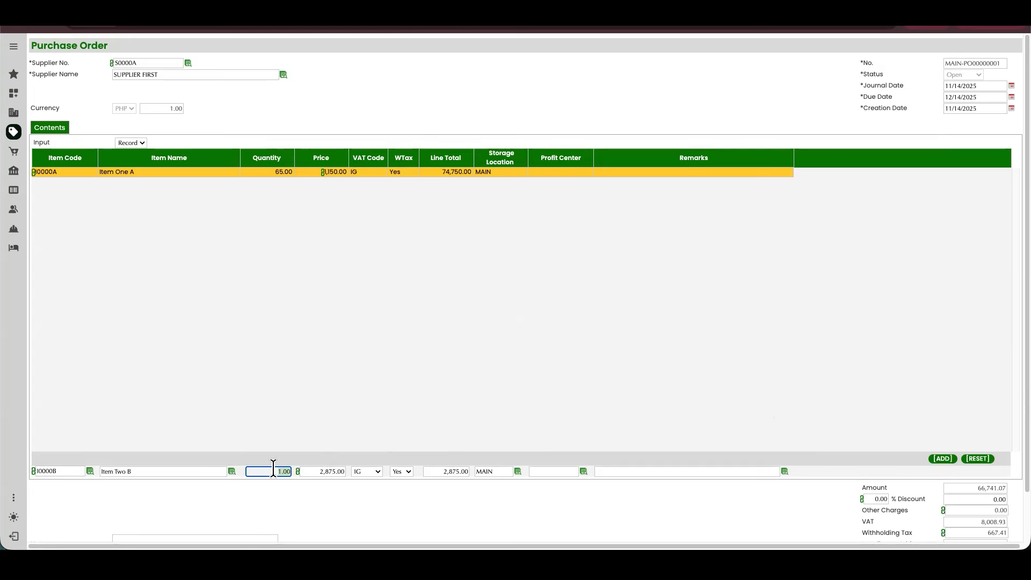
pyautogui.write('49')
pyautogui.press('Tab')
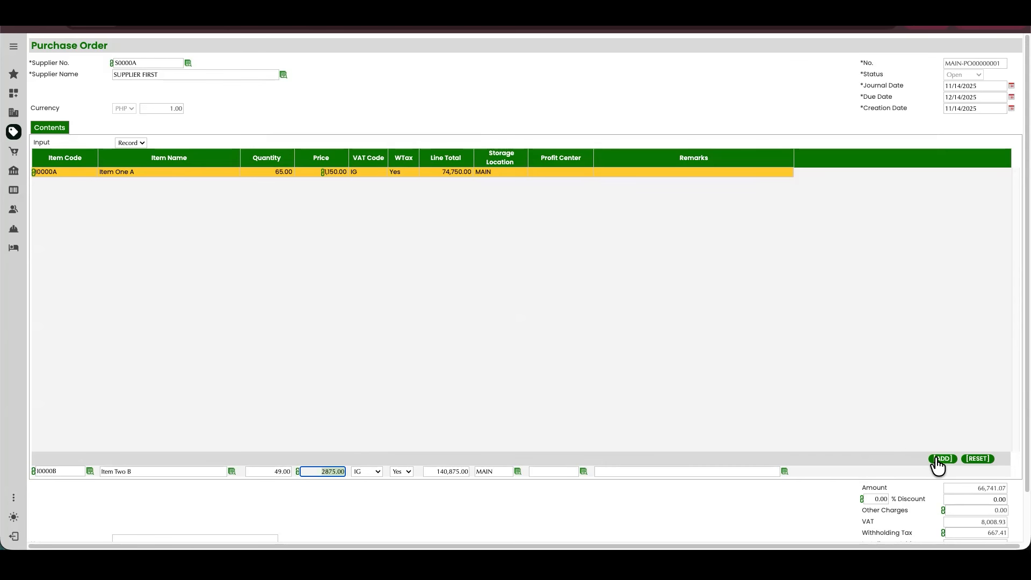
pyautogui.click(942, 459)
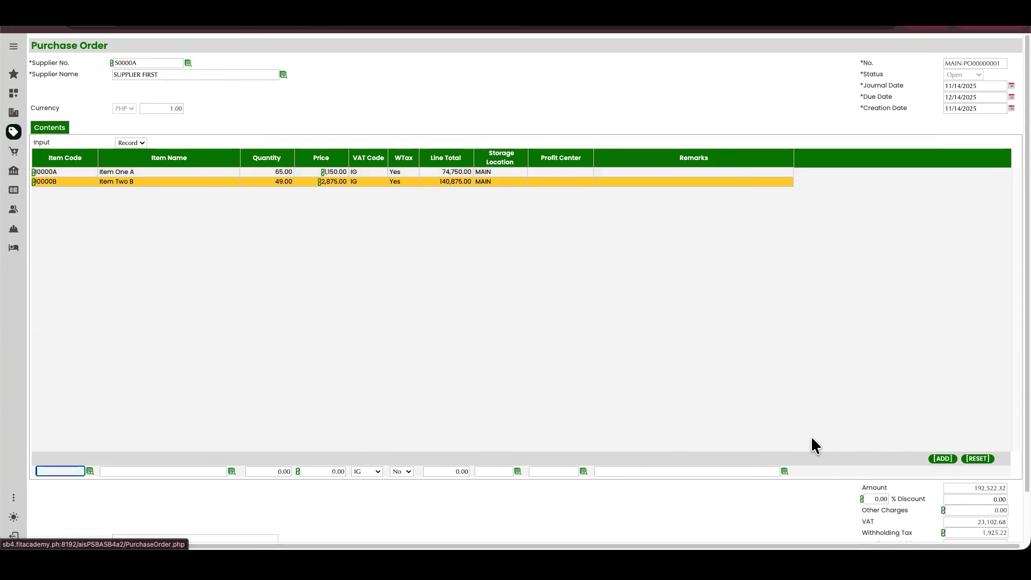
# - Enter "Purchase Order - Exercise 5.1 - " followed by the person's surname in the order's notes
pyautogui.click(624, 422)
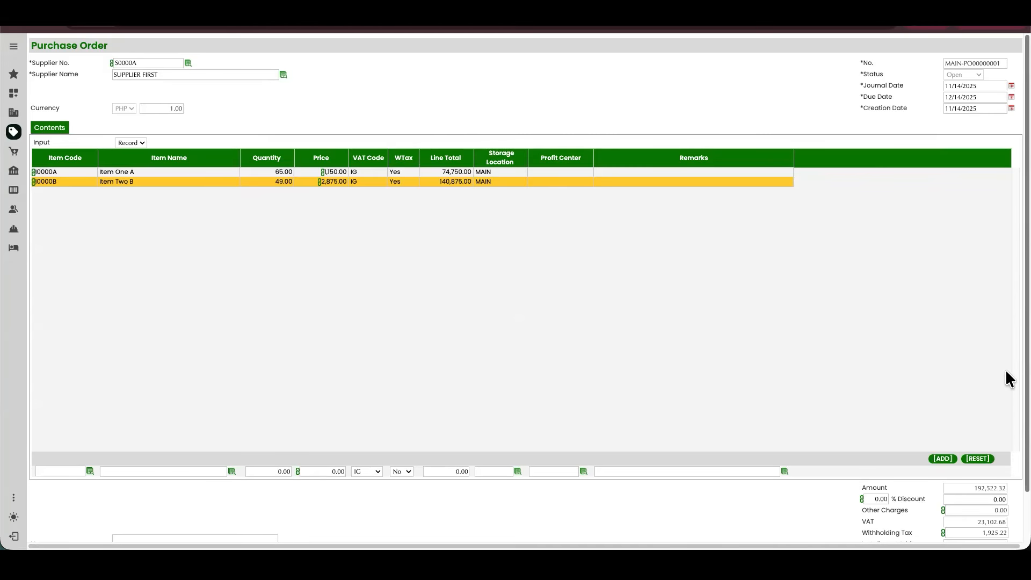
pyautogui.scroll(-1, 1009, 395)
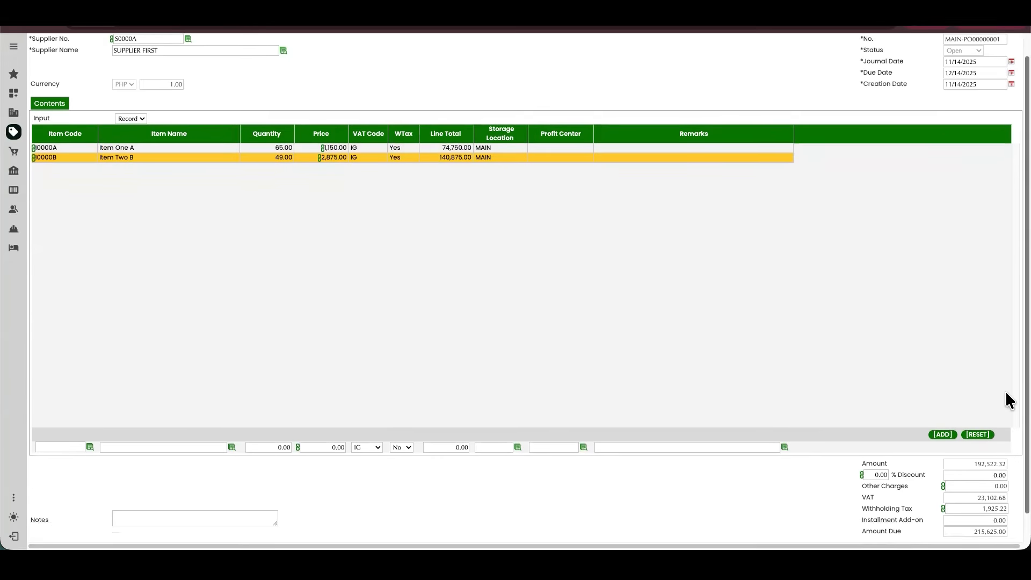
pyautogui.scroll(-1, 1008, 409)
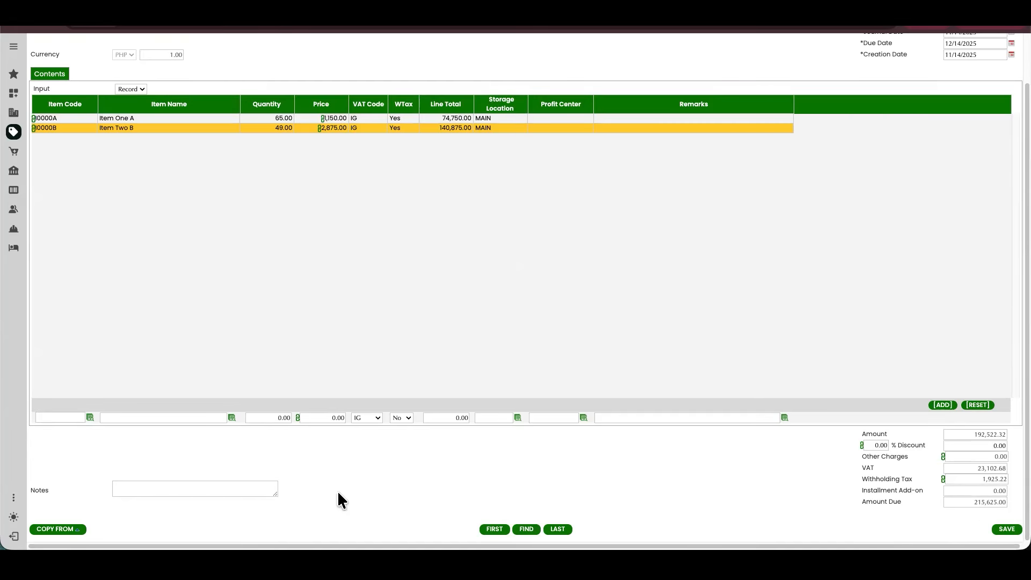
pyautogui.click(151, 485)
pyautogui.click(161, 490)
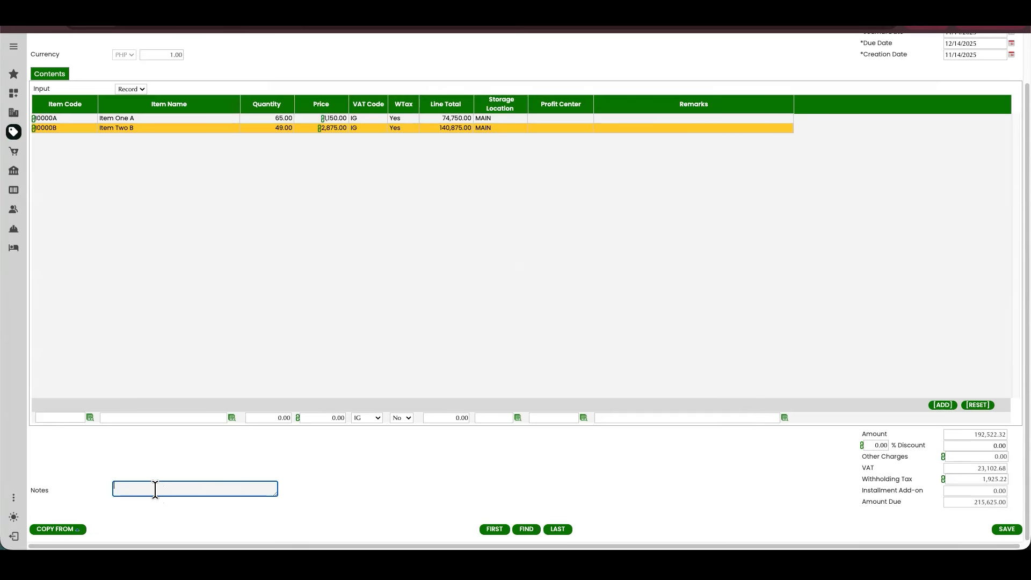
pyautogui.scroll(1, 215, 510)
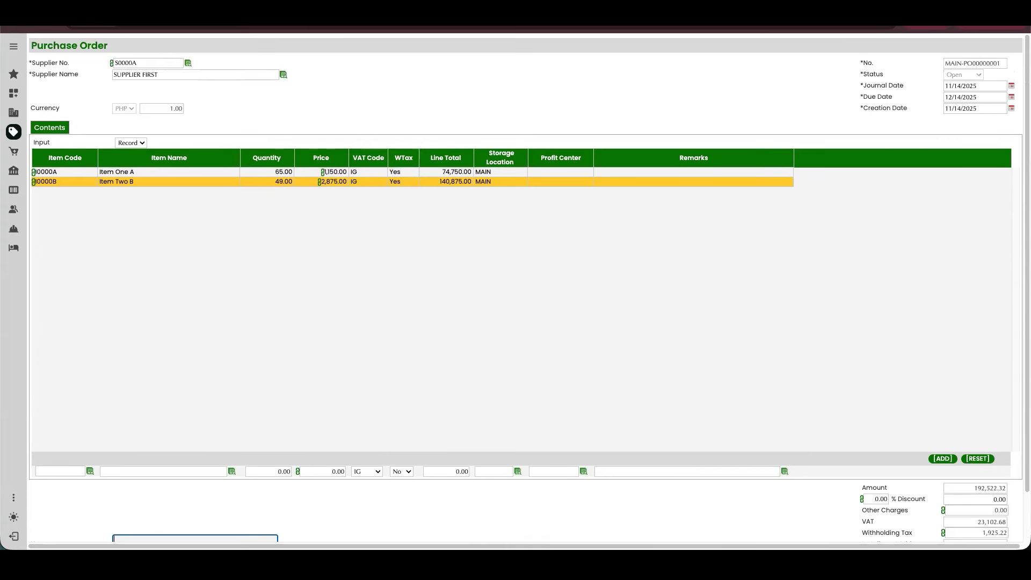
pyautogui.write('Purc')
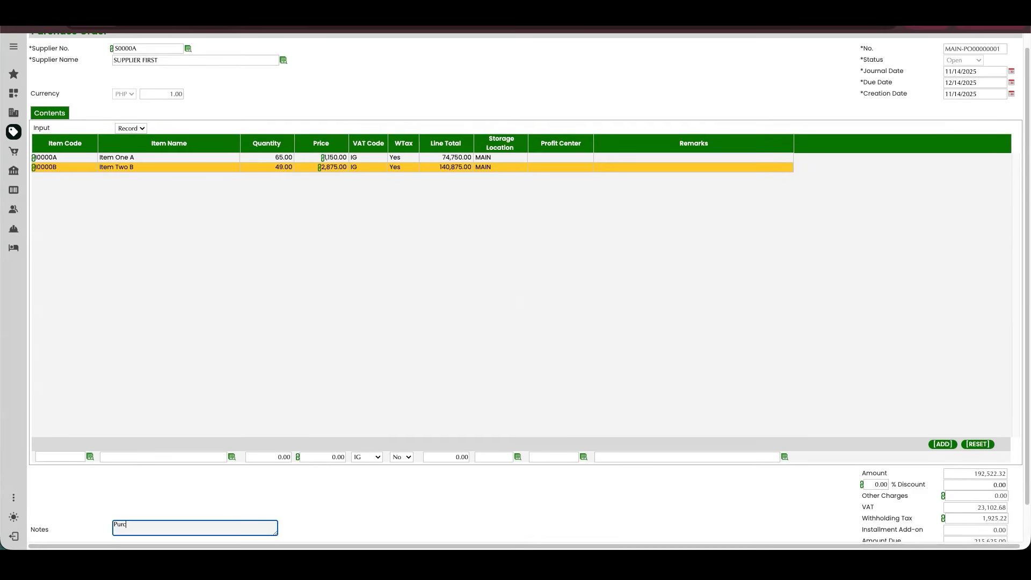
pyautogui.write('hase Order - Exercise 5.1 - Hapor')
pyautogui.click(385, 506)
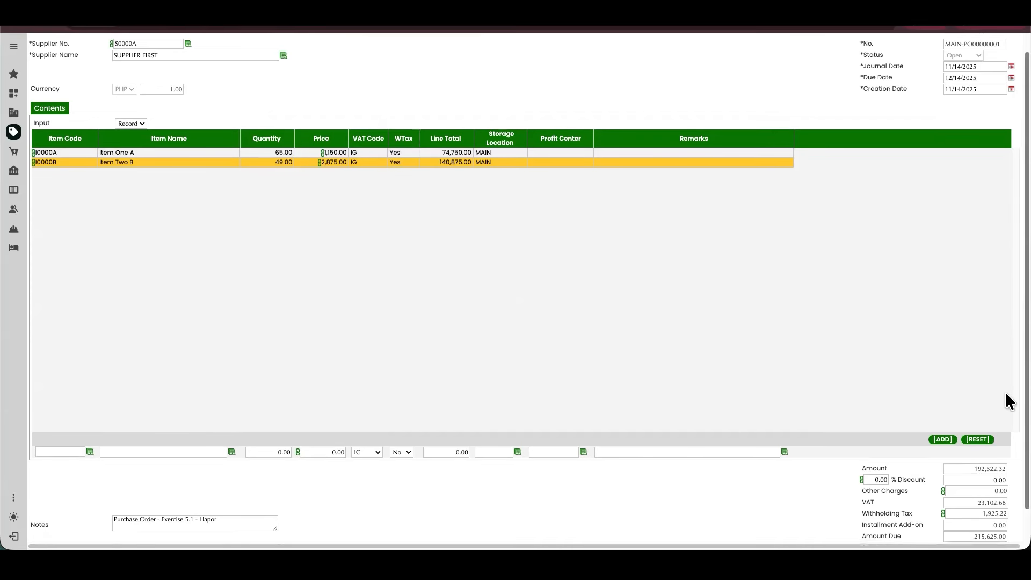
# - Save the purchase order and view the end of the saved document
pyautogui.scroll(-1, 1006, 400)
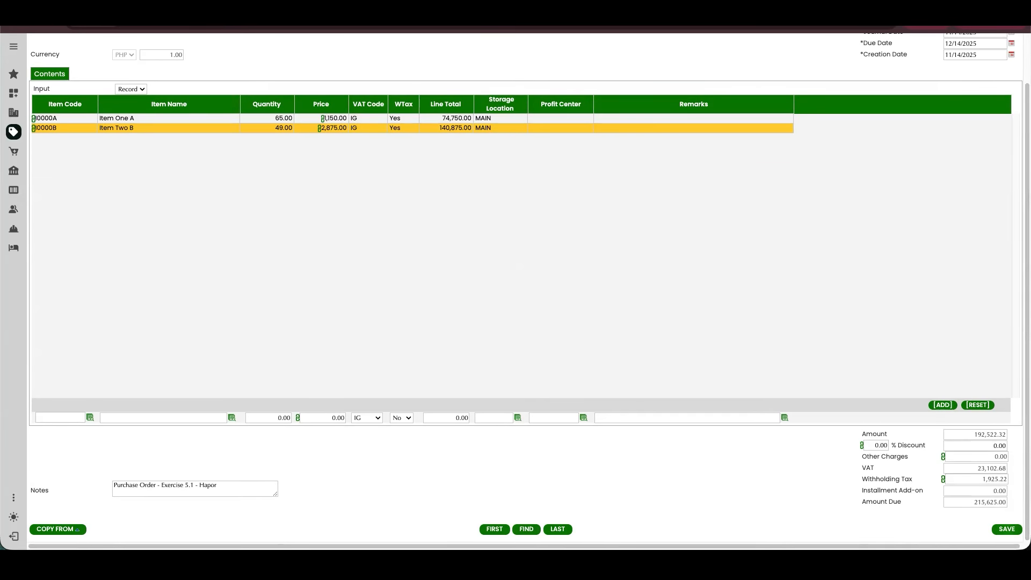
pyautogui.click(1007, 529)
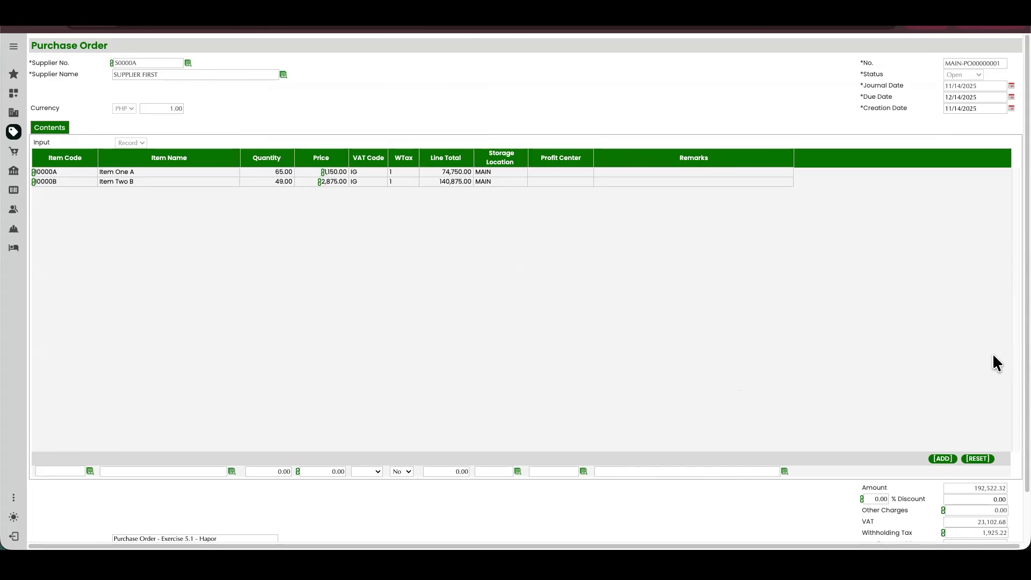
pyautogui.scroll(-1, 1008, 365)
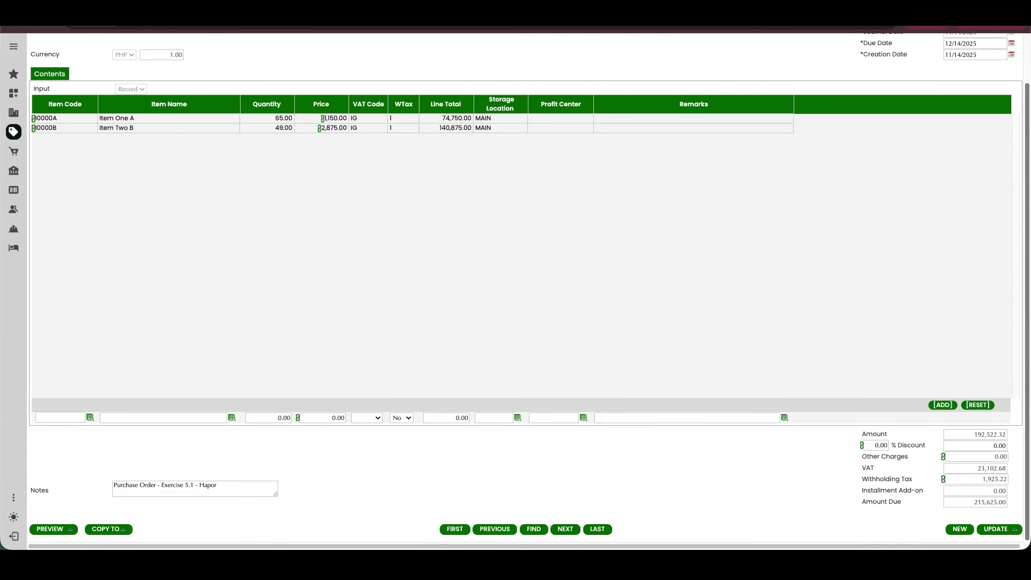
# - Open a new Receiving document from the Purchases module and choose SUPPLIER FIRST (S0000A) as its supplier
pyautogui.scroll(1, 14, 131)
pyautogui.click(14, 132)
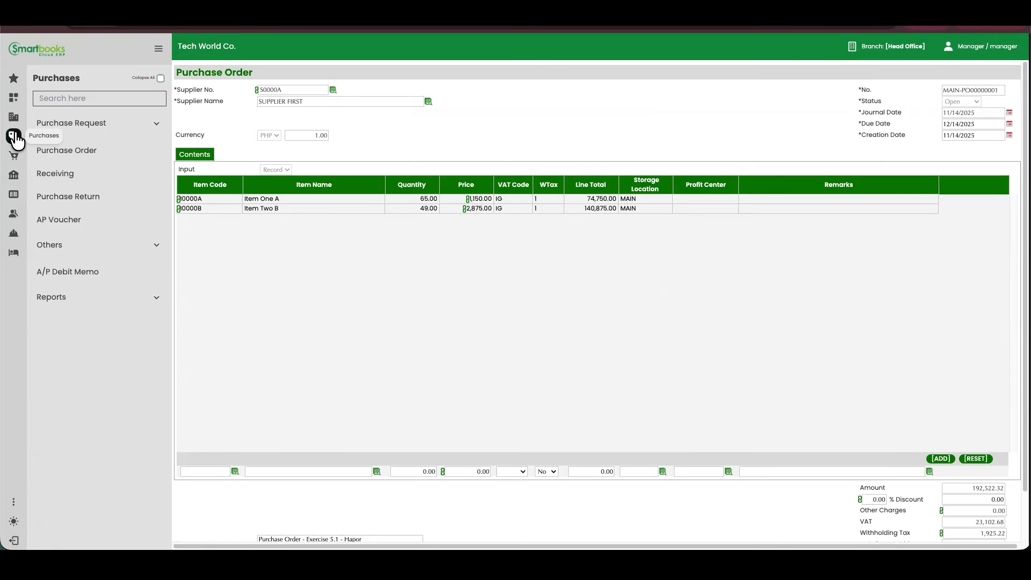
pyautogui.click(45, 182)
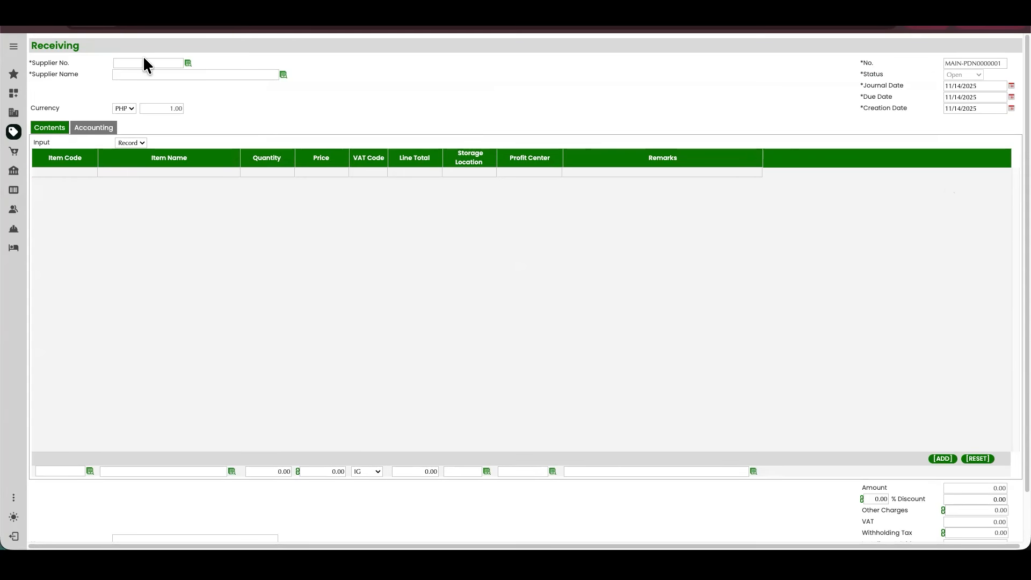
pyautogui.click(188, 63)
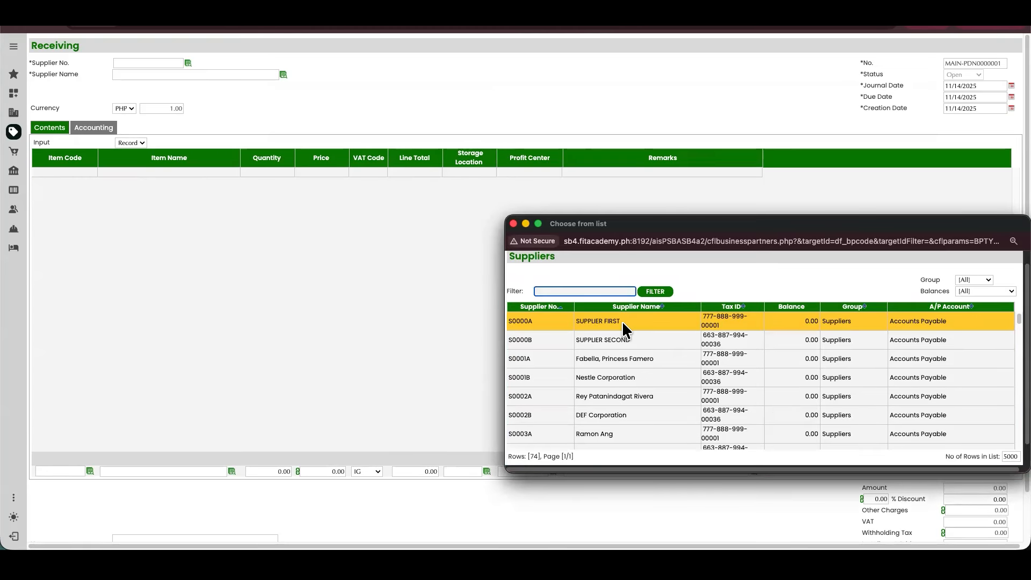
pyautogui.click(622, 320)
pyautogui.moveTo(742, 225); pyautogui.dragTo(521, 185)
pyautogui.click(327, 287)
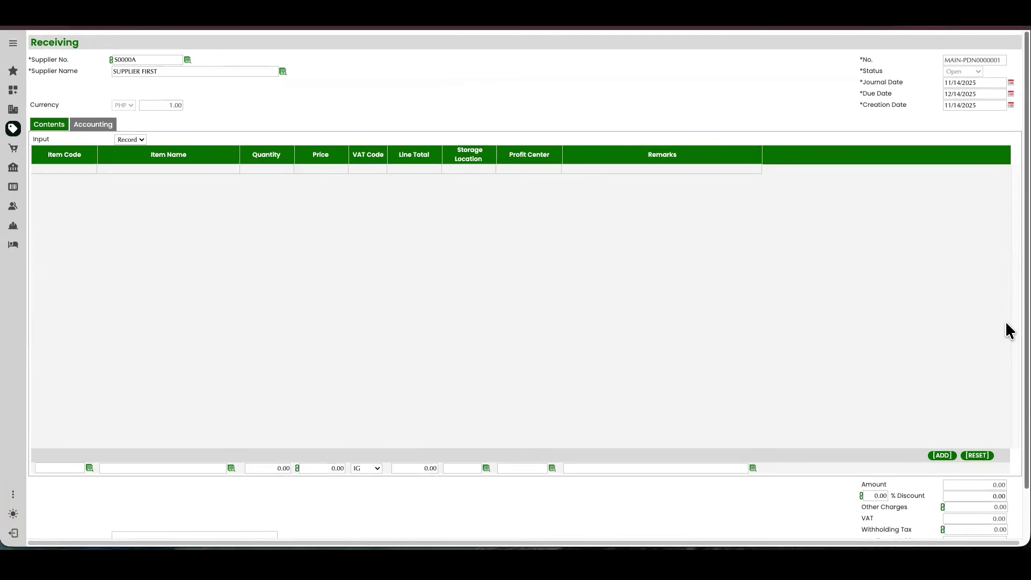
# - Start copying from Purchase Orders into the receiving document and choose SUPPLIER FIRST's Exercise 5.1 order
pyautogui.scroll(-2, 1008, 338)
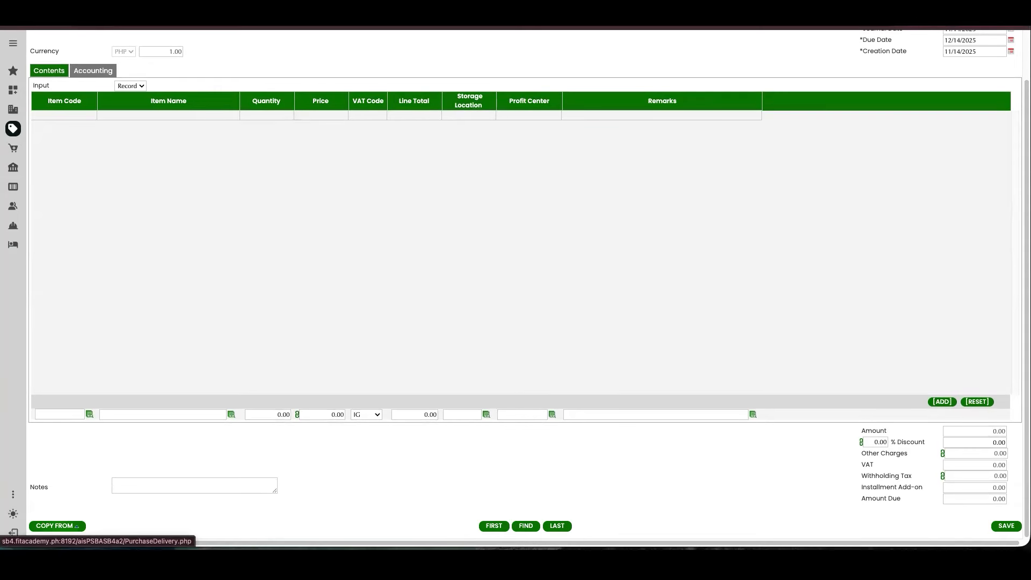
pyautogui.click(54, 525)
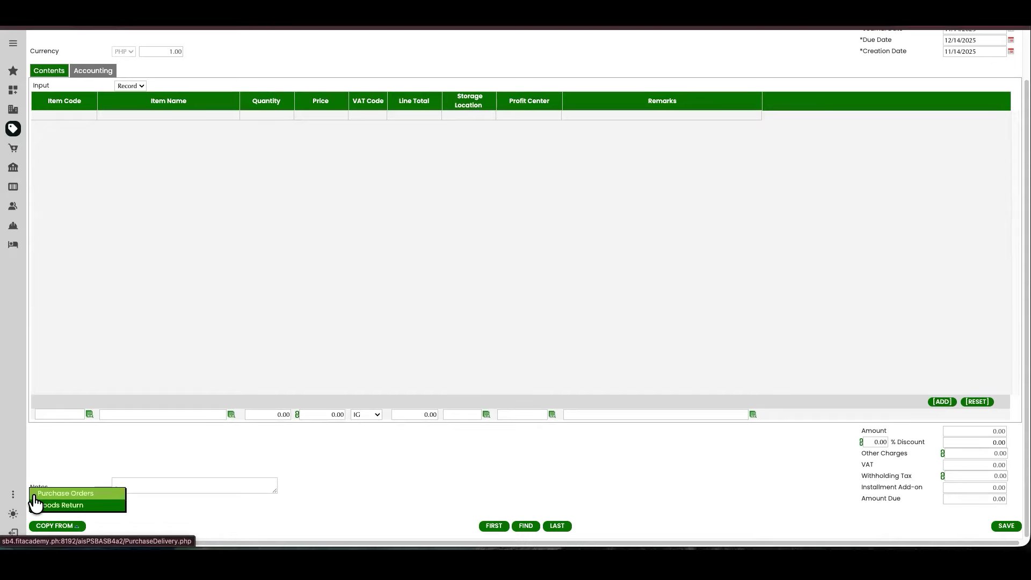
pyautogui.click(88, 496)
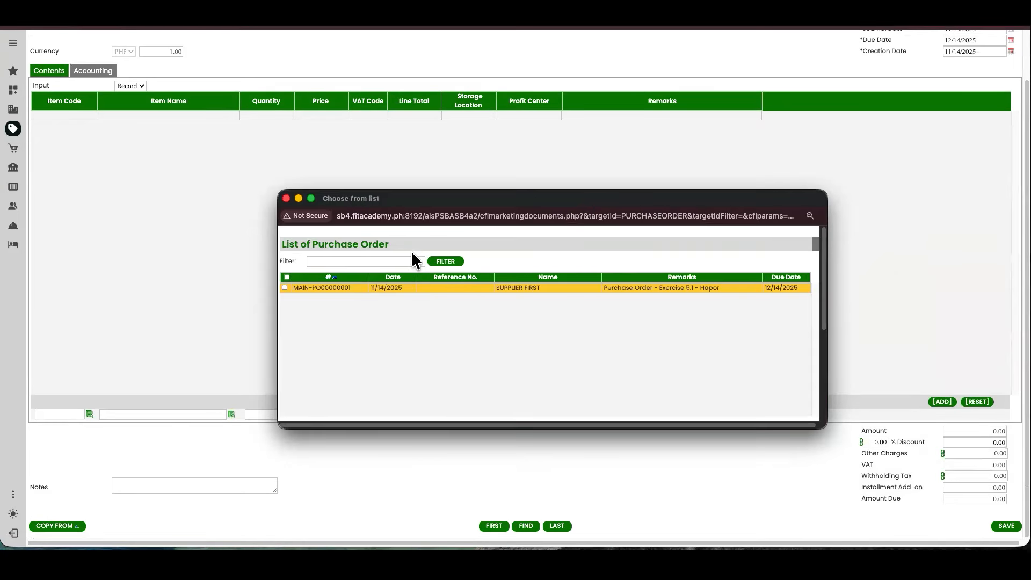
pyautogui.moveTo(820, 424); pyautogui.dragTo(922, 469)
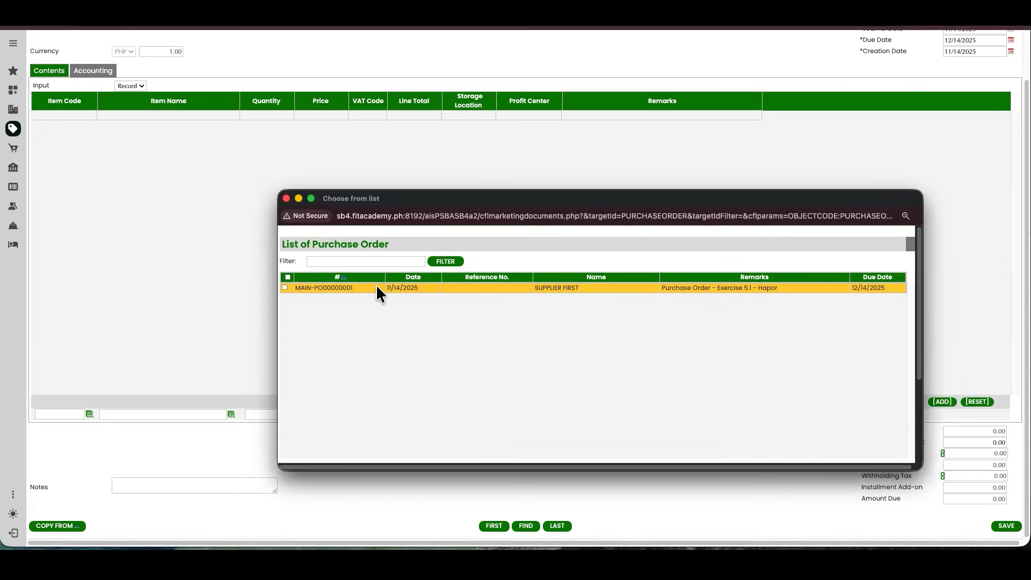
pyautogui.scroll(-5, 915, 389)
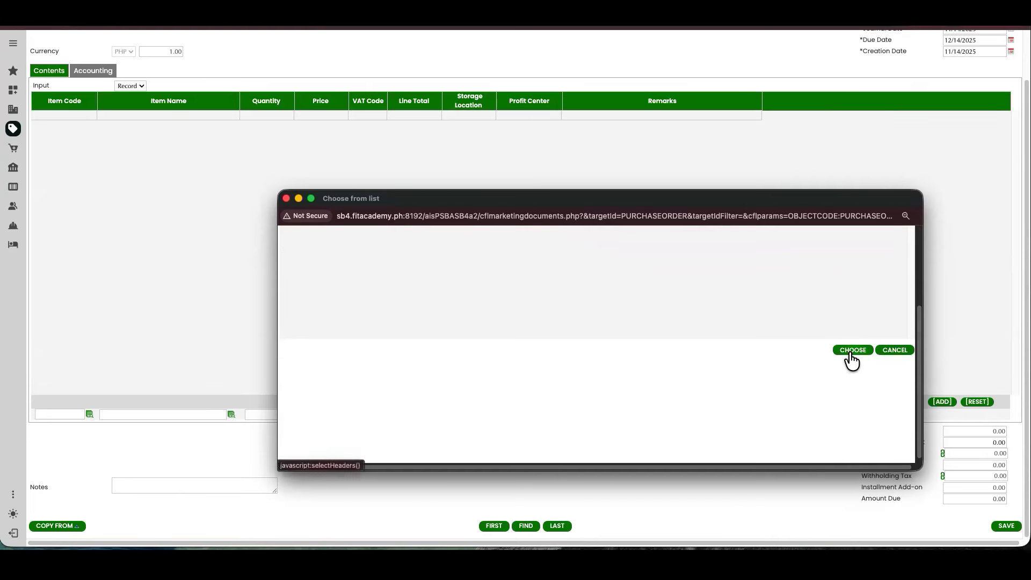
pyautogui.click(853, 349)
# - Finish the copy with both order lines, 65 of Item One A and 49 of Item Two B, at full quantity
pyautogui.scroll(3, 916, 344)
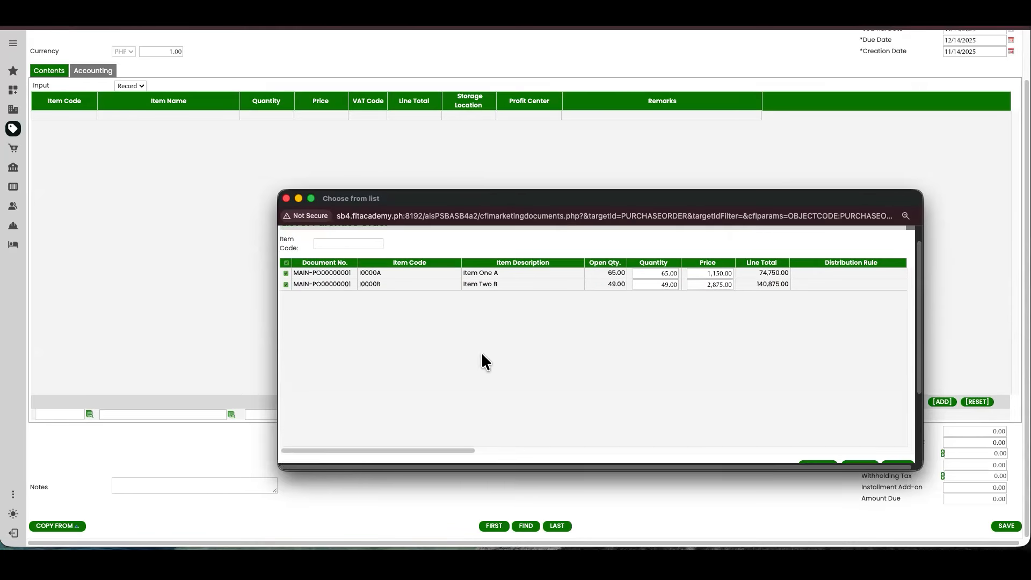
pyautogui.scroll(2, 601, 378)
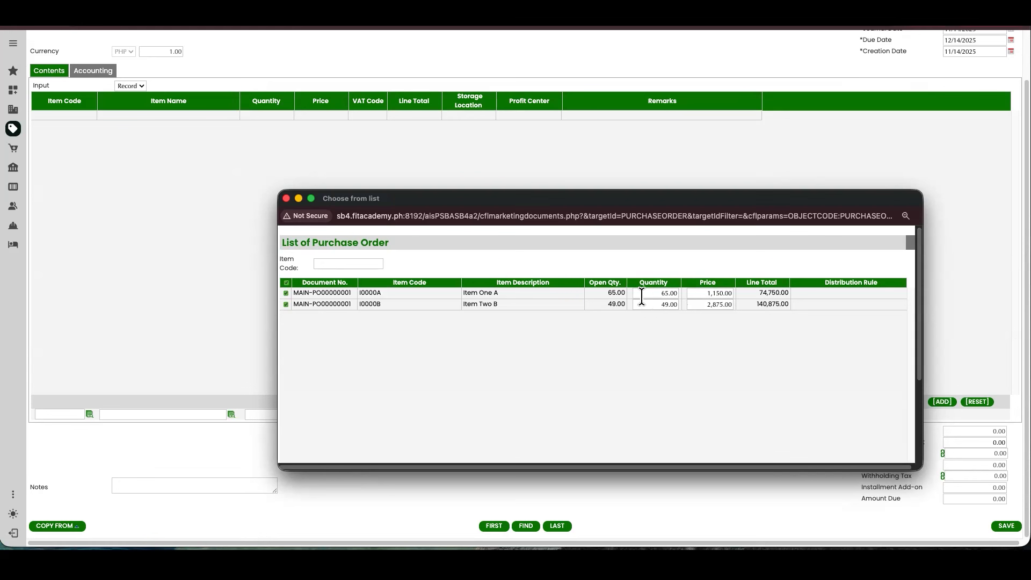
pyautogui.moveTo(920, 311); pyautogui.dragTo(917, 384)
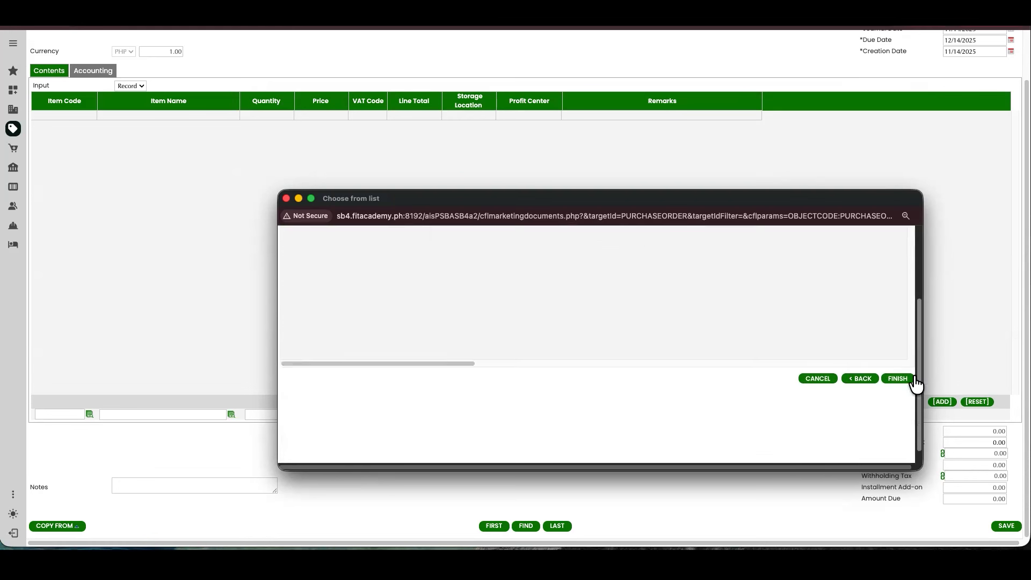
pyautogui.click(905, 377)
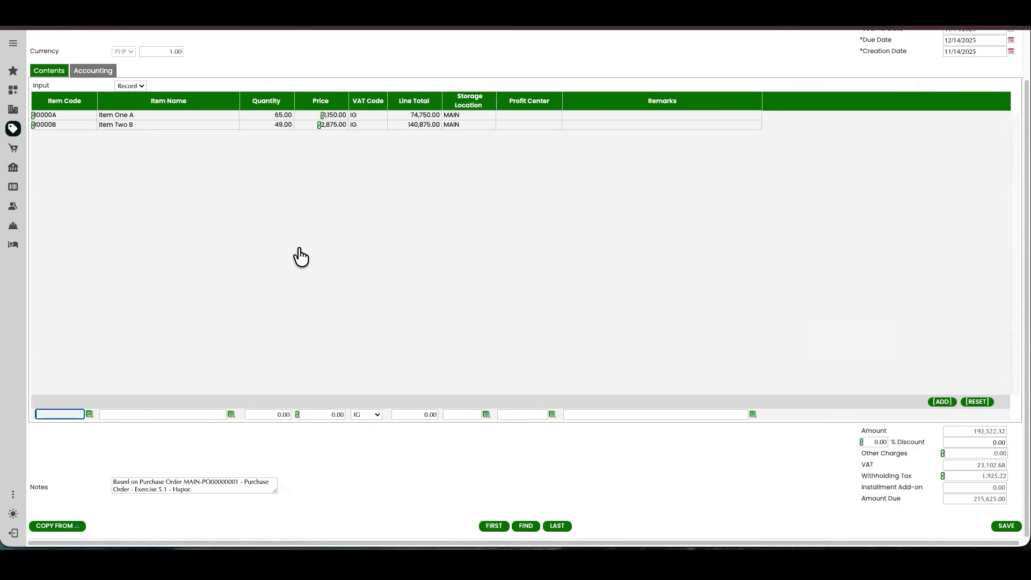
# - Review the receiving document's contents and accounting details, and save it with its accounting entries
pyautogui.scroll(1, 324, 290)
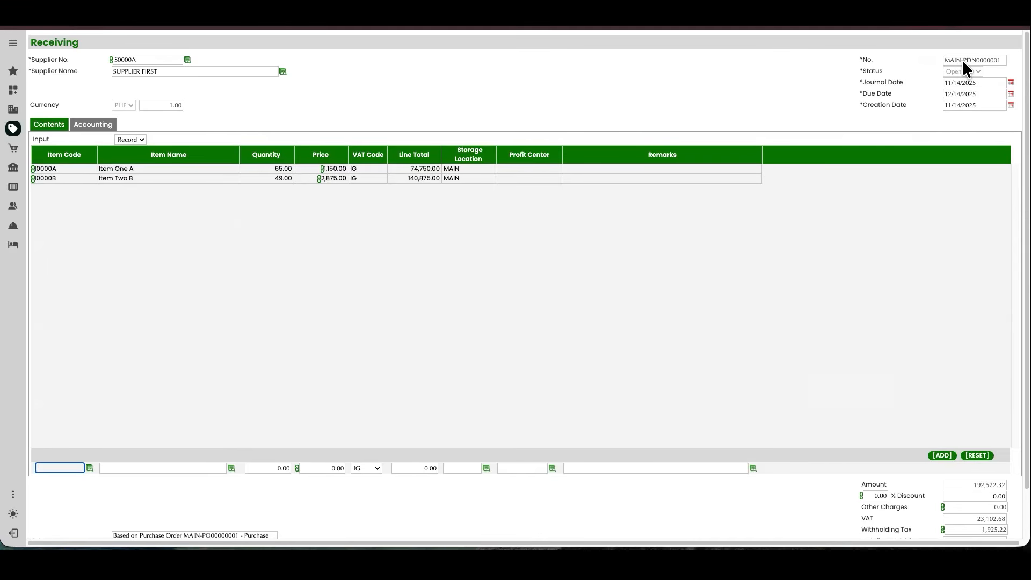
pyautogui.scroll(-1, 784, 230)
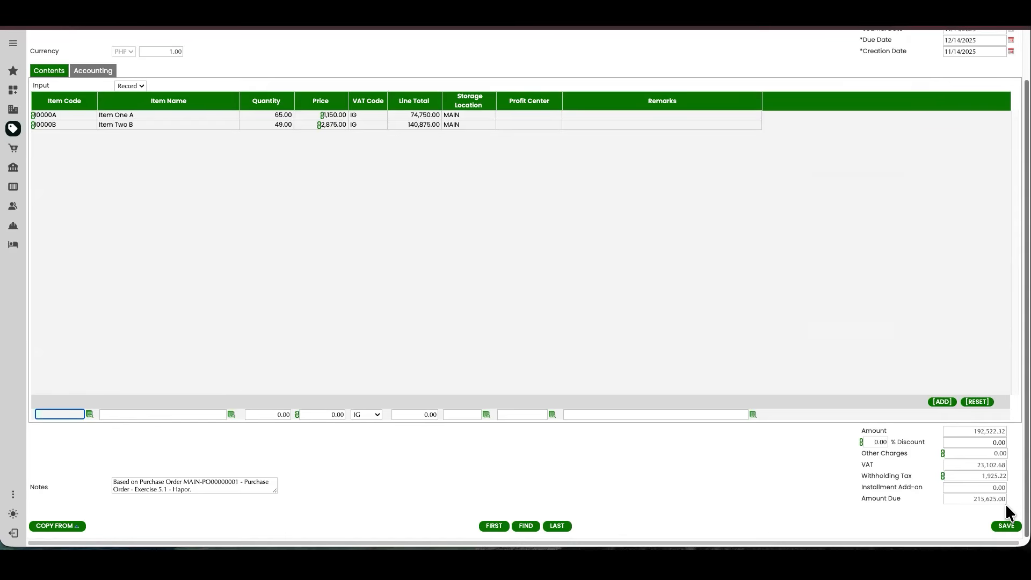
pyautogui.scroll(1, 1006, 498)
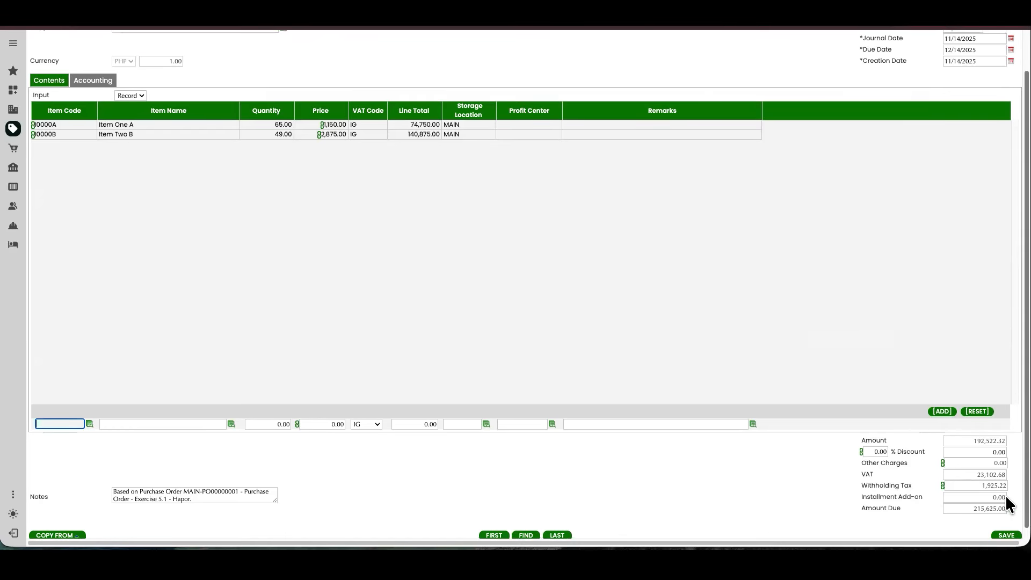
pyautogui.scroll(-1, 1006, 499)
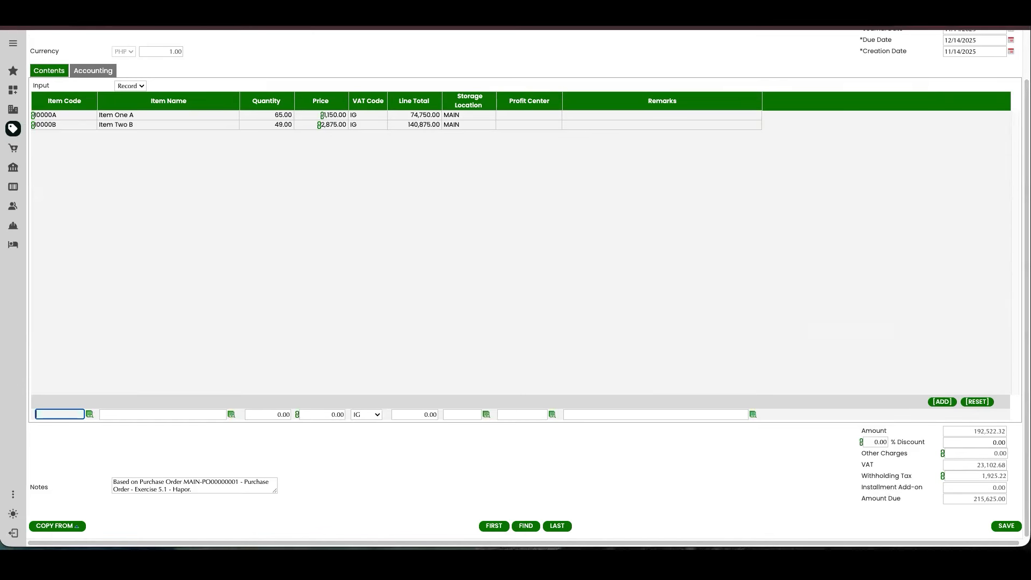
pyautogui.click(93, 75)
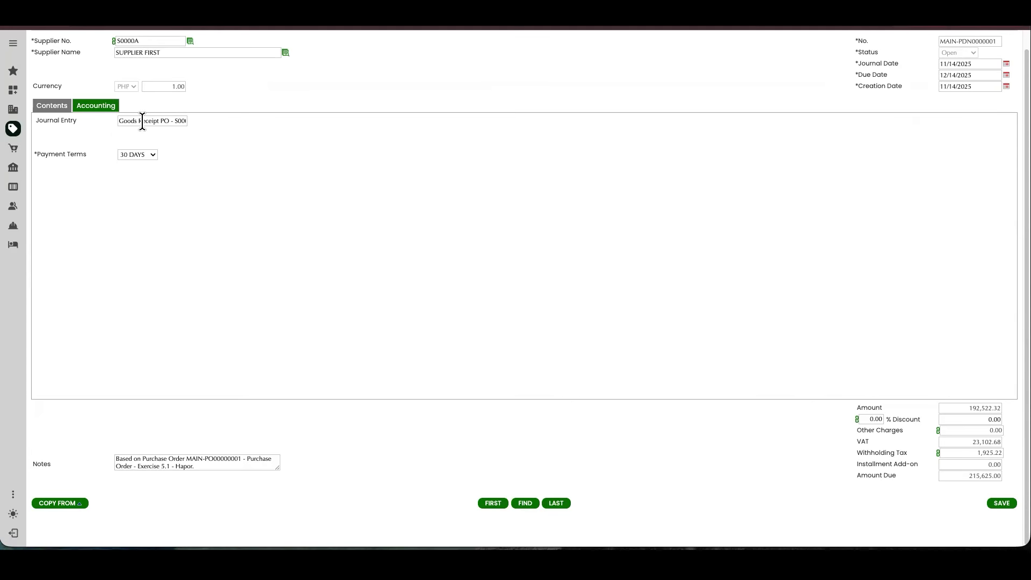
pyautogui.click(65, 107)
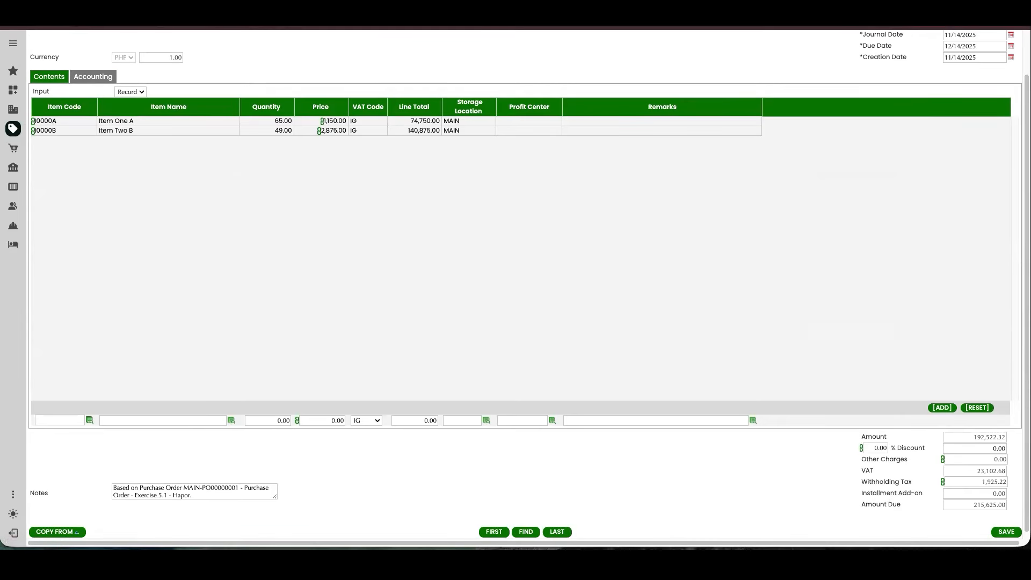
pyautogui.click(1005, 532)
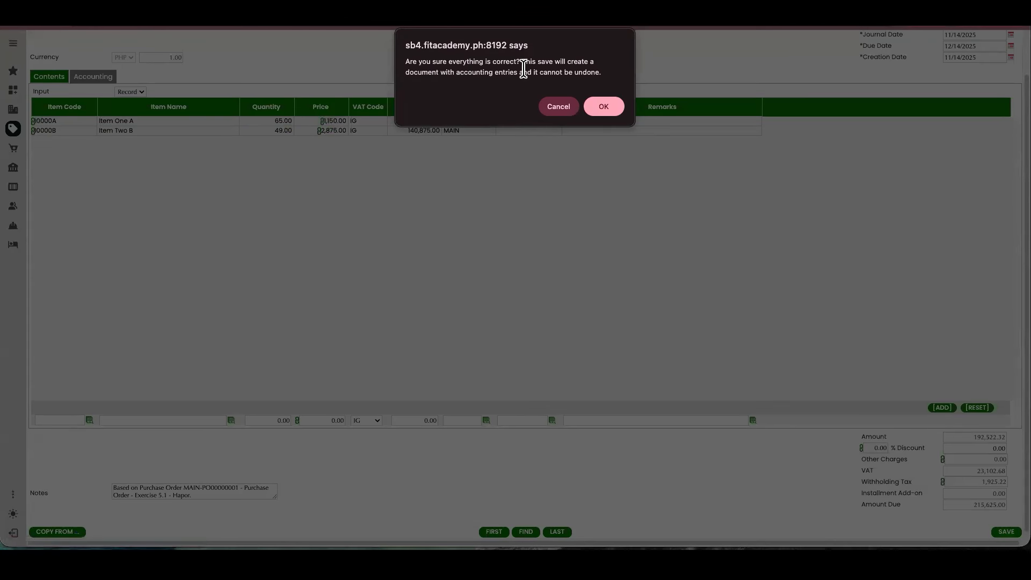
pyautogui.click(604, 107)
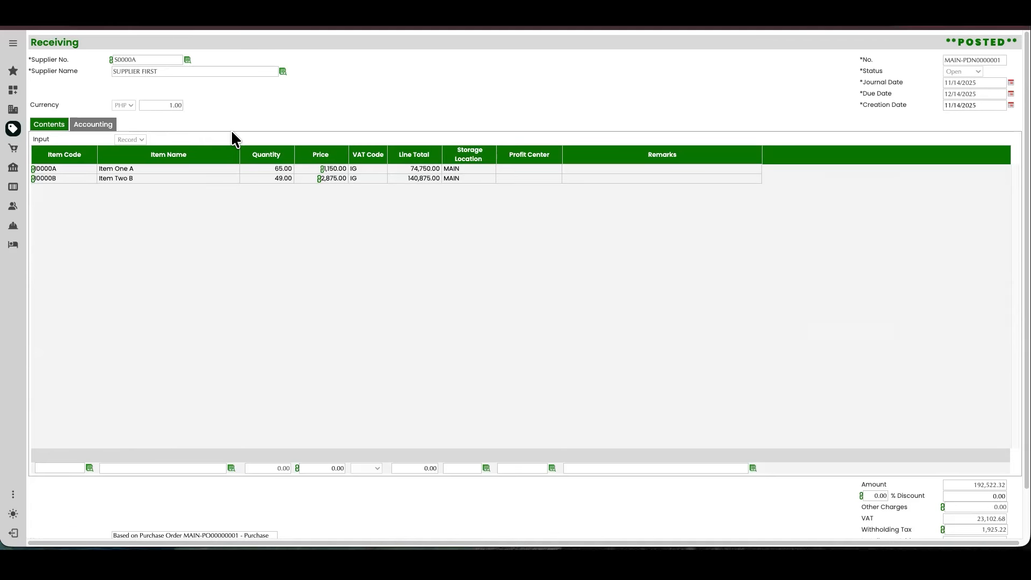
# - Open the journal entry linked to the saved receiving document, examine its accounts and debit and credit totals, and close it
pyautogui.click(102, 131)
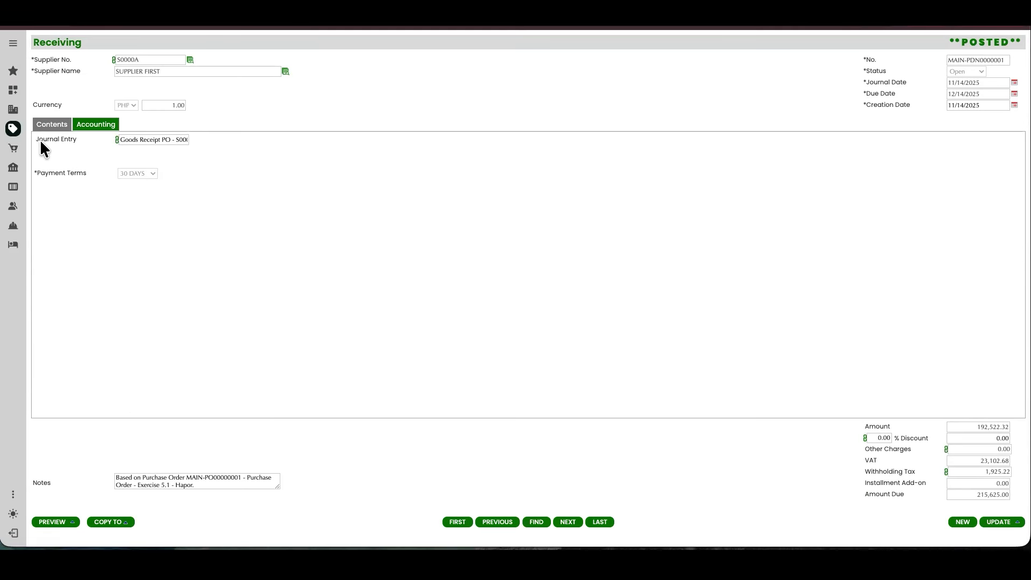
pyautogui.click(116, 140)
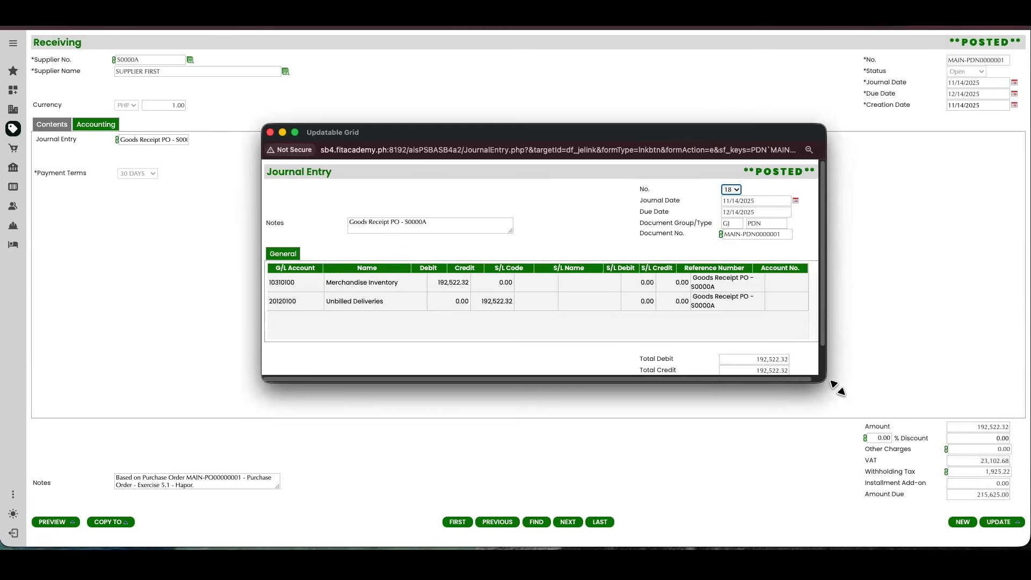
pyautogui.moveTo(836, 386); pyautogui.dragTo(956, 417)
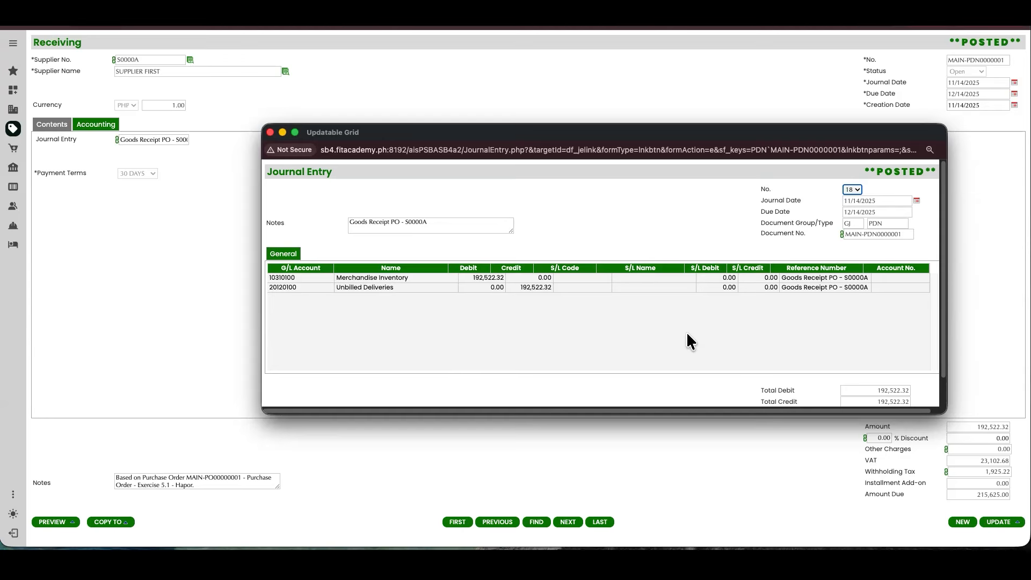
pyautogui.moveTo(946, 415); pyautogui.dragTo(982, 482)
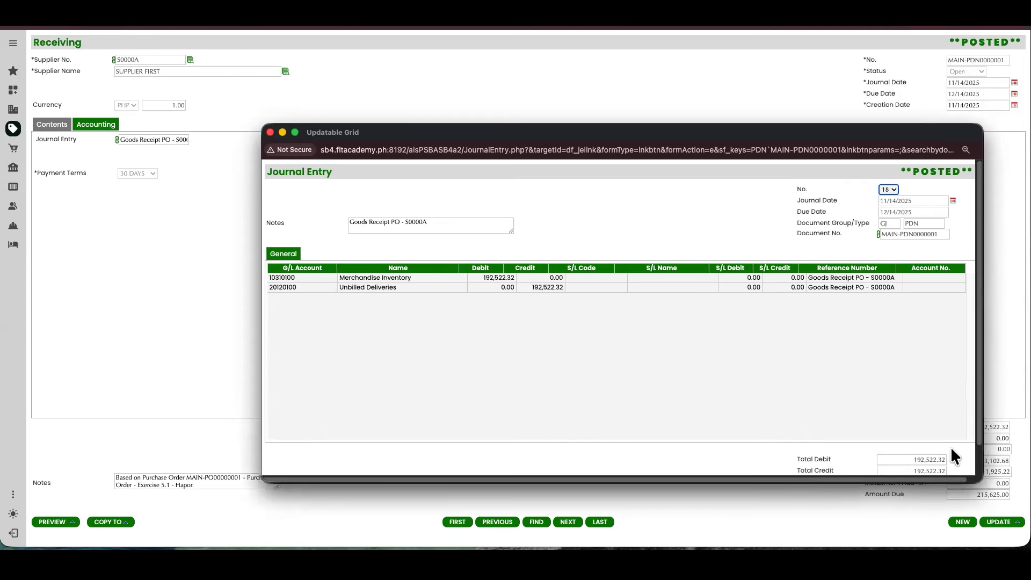
pyautogui.scroll(-2, 961, 457)
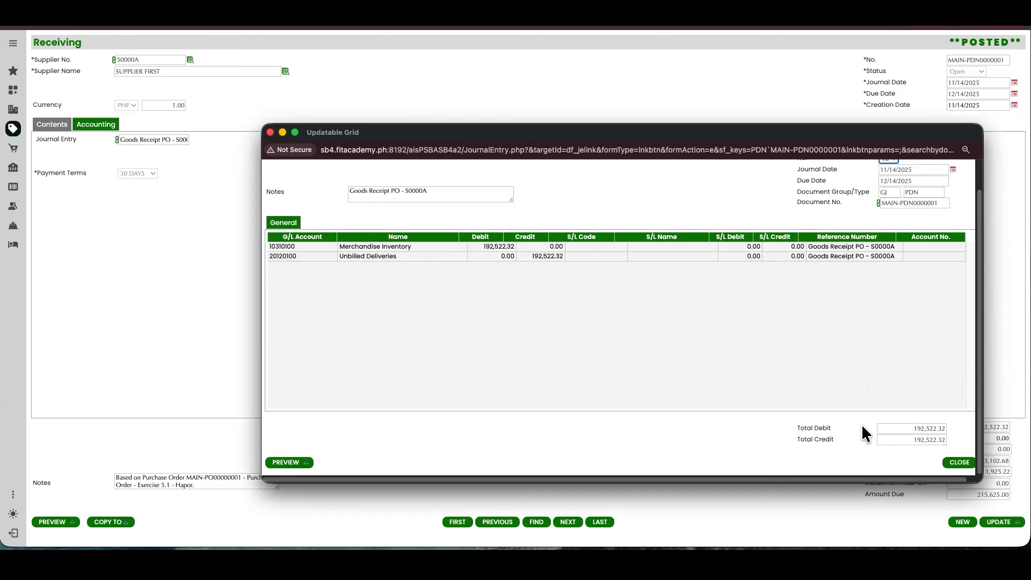
pyautogui.moveTo(726, 141); pyautogui.dragTo(716, 93)
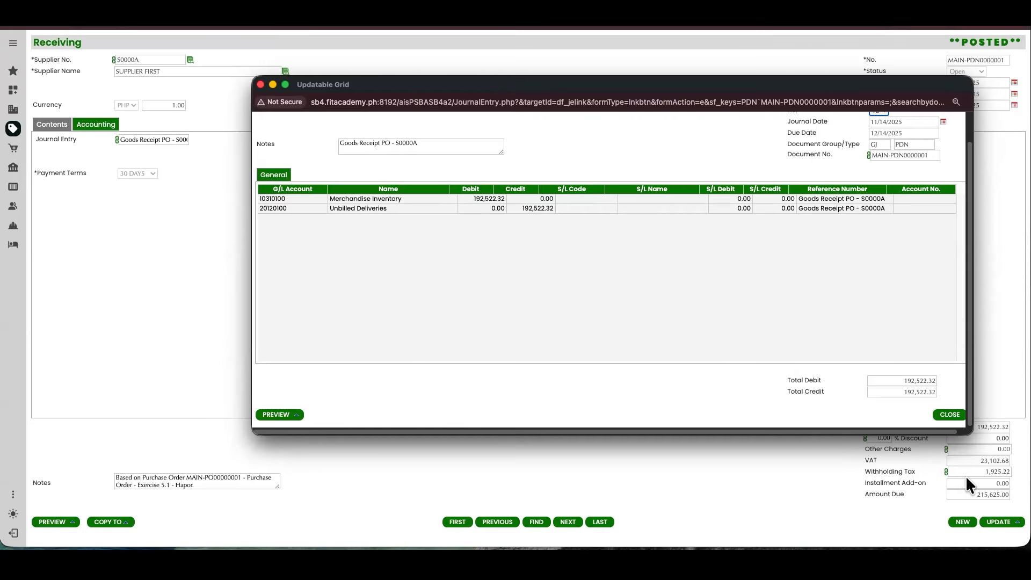
pyautogui.click(949, 415)
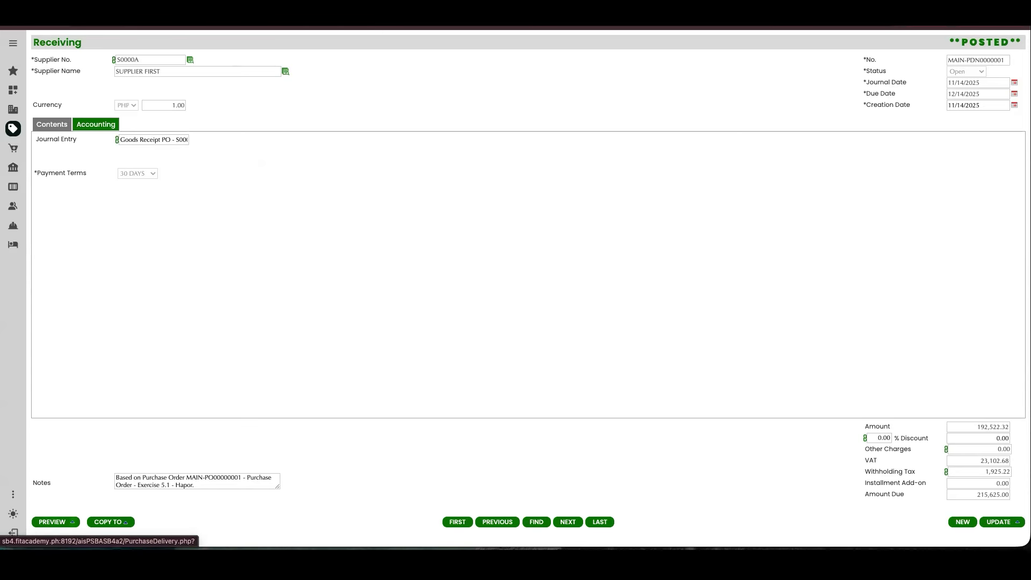
# - Try to print the receiving document using the Item print layout
pyautogui.click(72, 522)
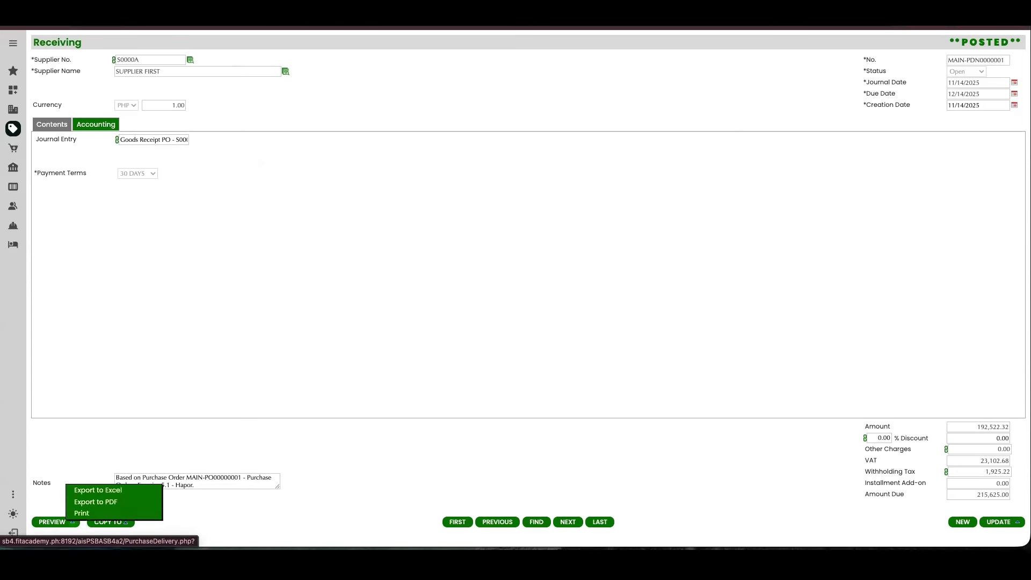
pyautogui.click(79, 514)
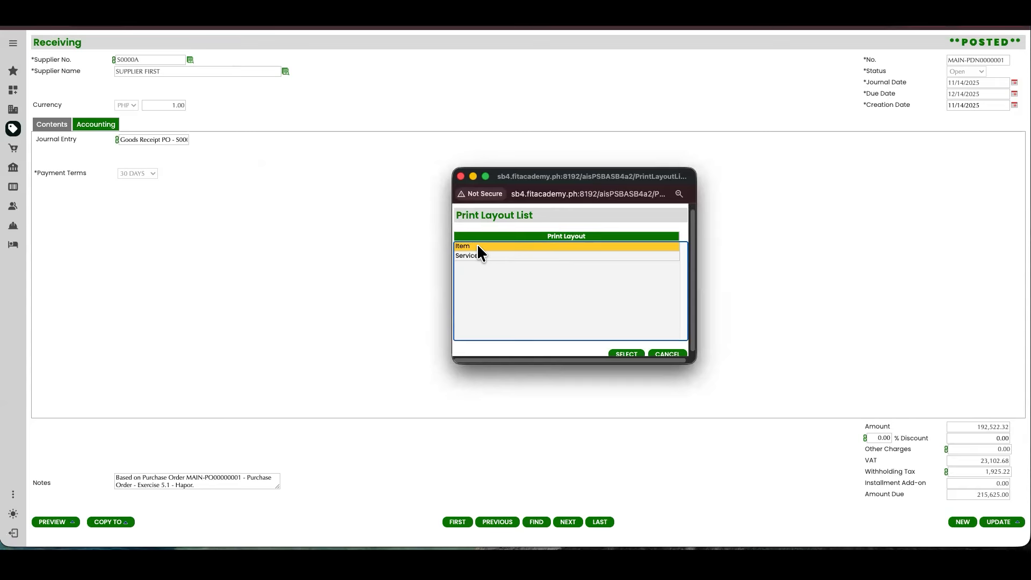
pyautogui.doubleClick(478, 247)
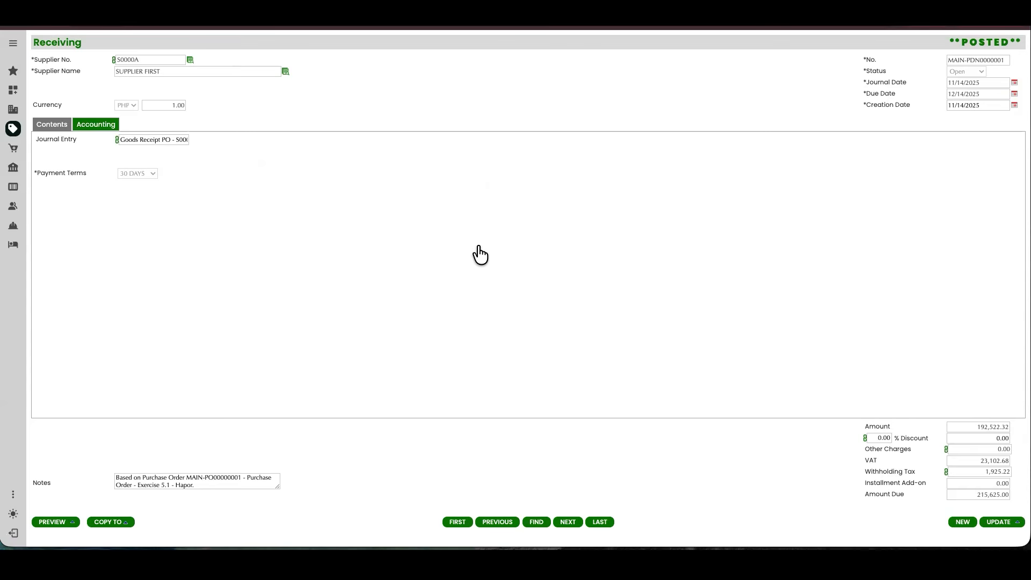
# - Set the browser to always allow pop-ups and redirects from the sb4.fitacademy.ph:8192 site
pyautogui.click(854, 30)
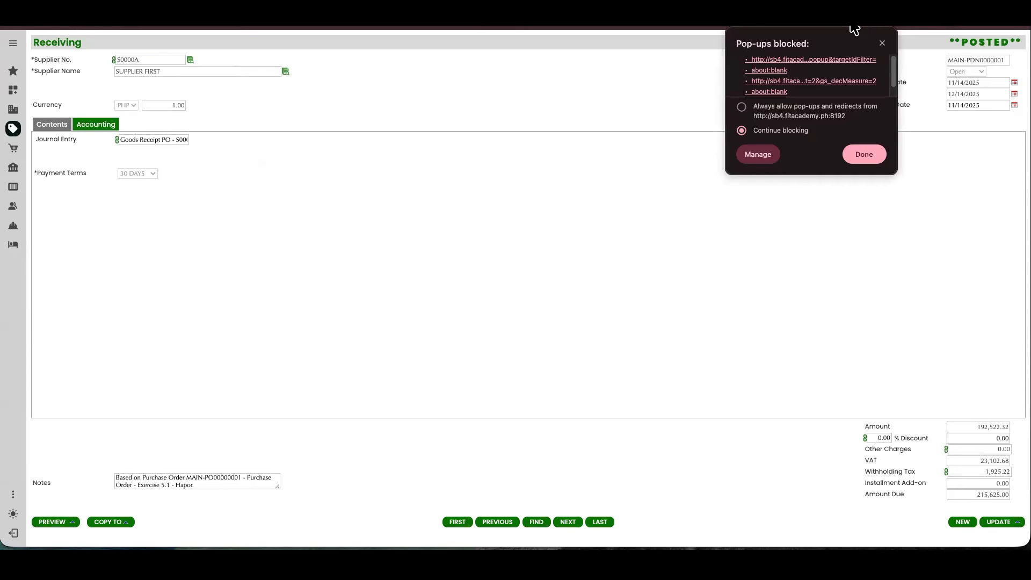
pyautogui.click(804, 115)
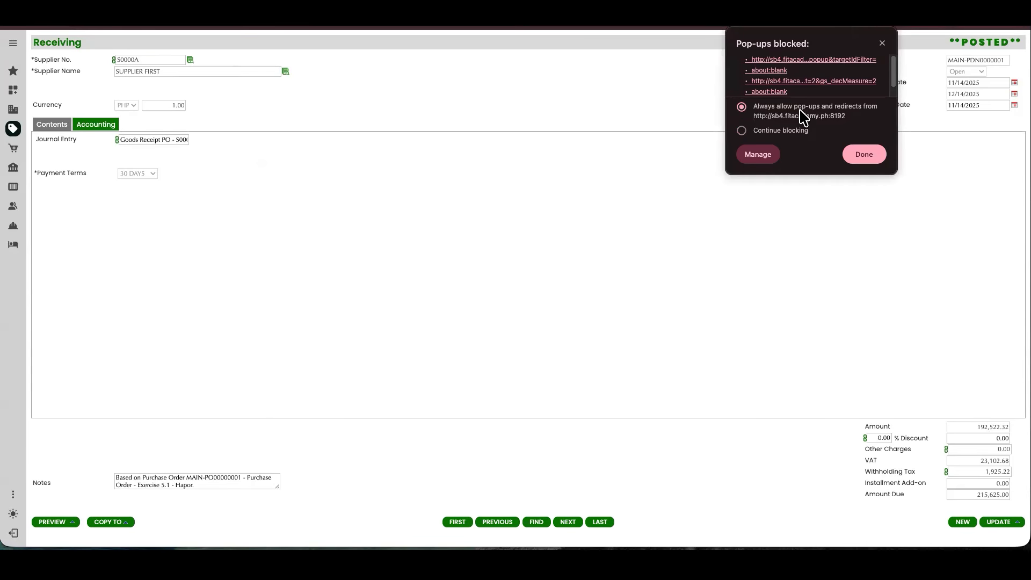
pyautogui.click(865, 156)
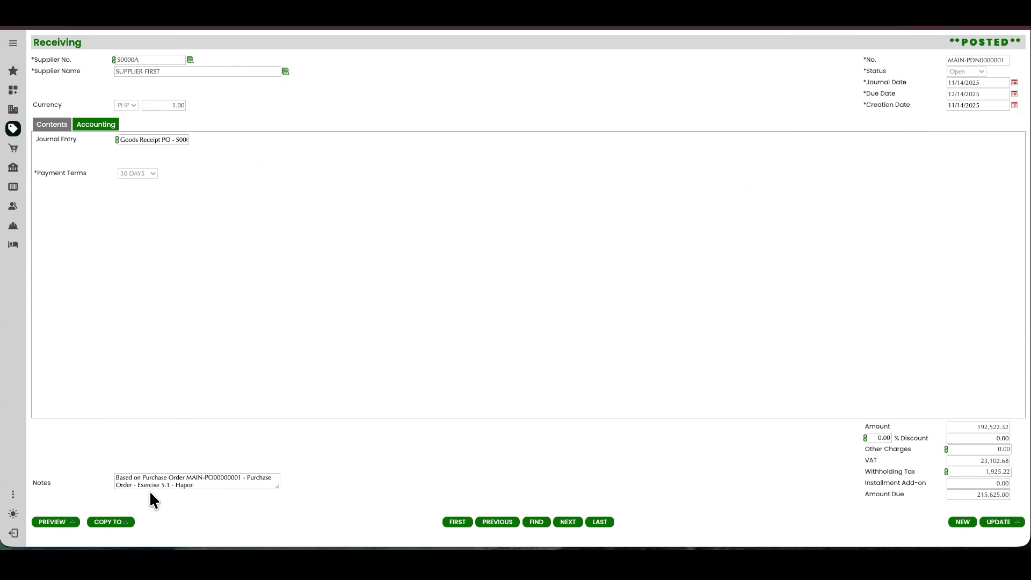
# - Open the print preview of the receiving document with the Item layout, review its remarks and preparer details, and close it
pyautogui.click(52, 521)
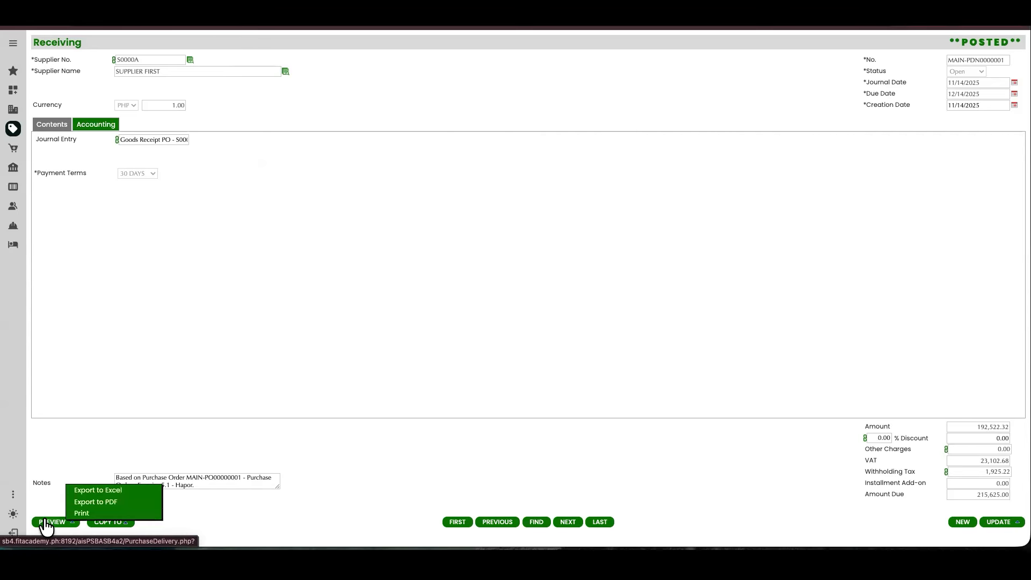
pyautogui.click(83, 514)
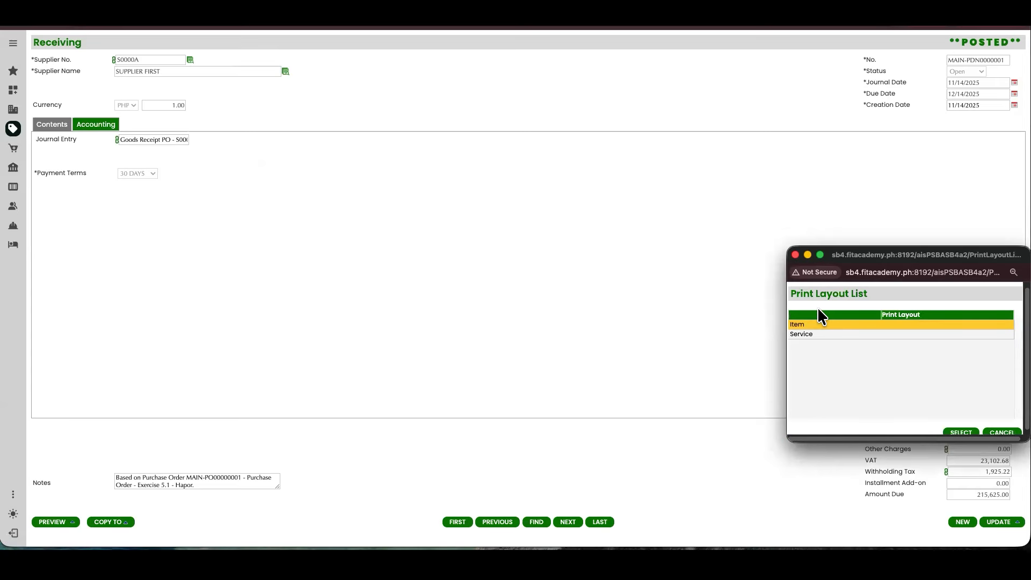
pyautogui.click(963, 432)
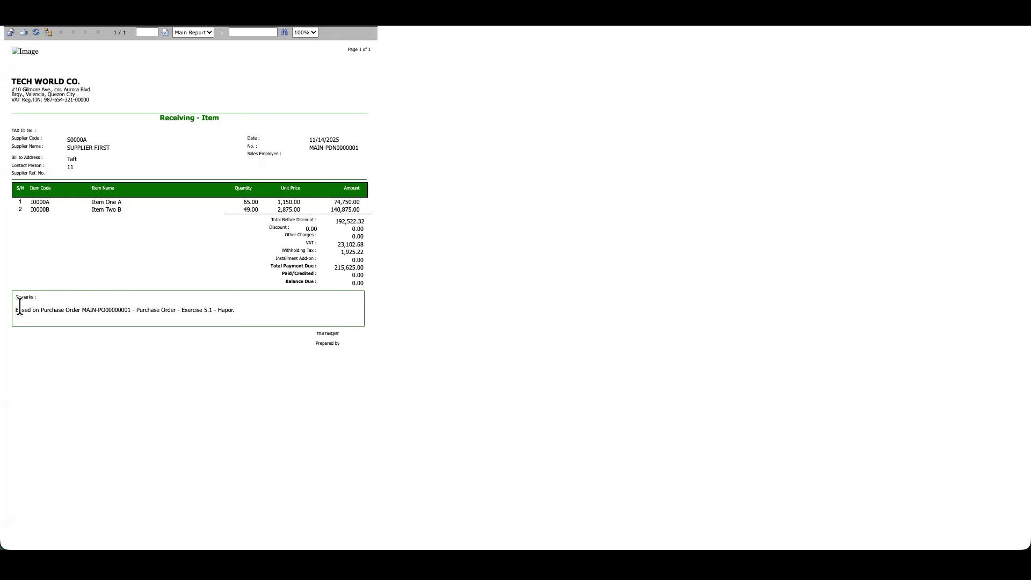
pyautogui.moveTo(239, 310); pyautogui.dragTo(5, 304)
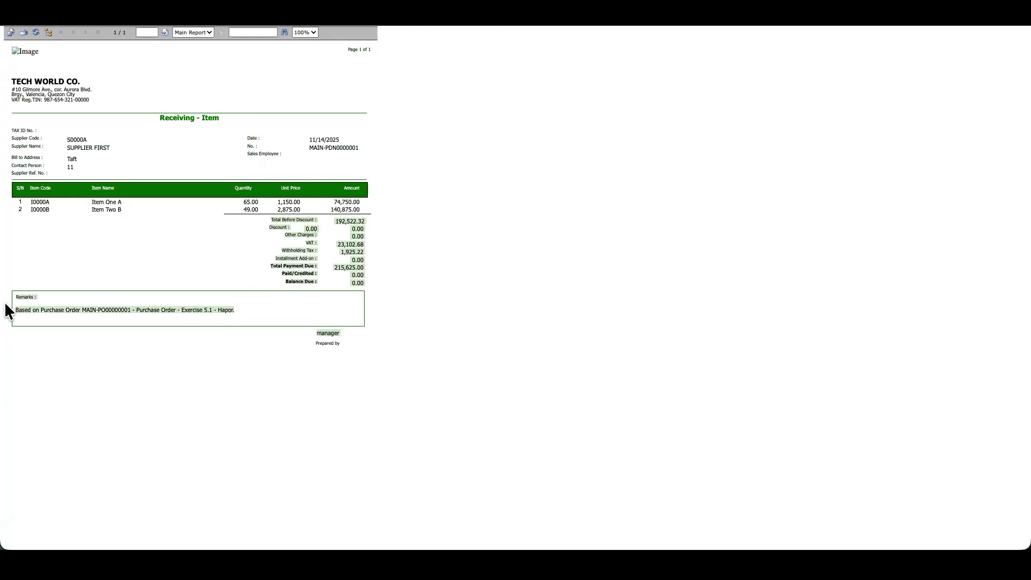
pyautogui.click(304, 344)
pyautogui.moveTo(356, 340)
pyautogui.mouseDown()
pyautogui.moveTo(294, 338)
pyautogui.moveTo(351, 341)
pyautogui.mouseUp()
pyautogui.click(351, 342)
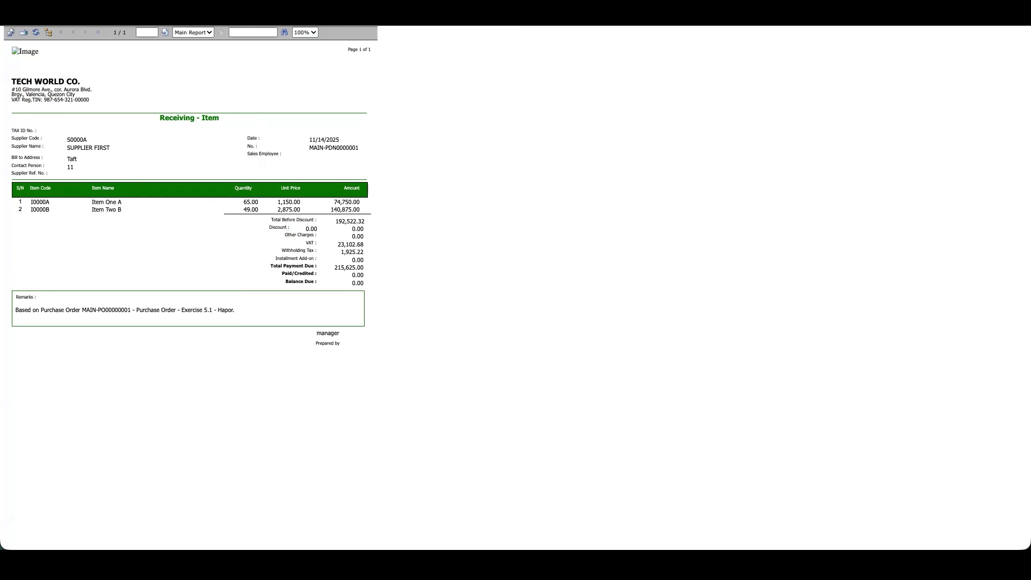
pyautogui.click(8, 22)
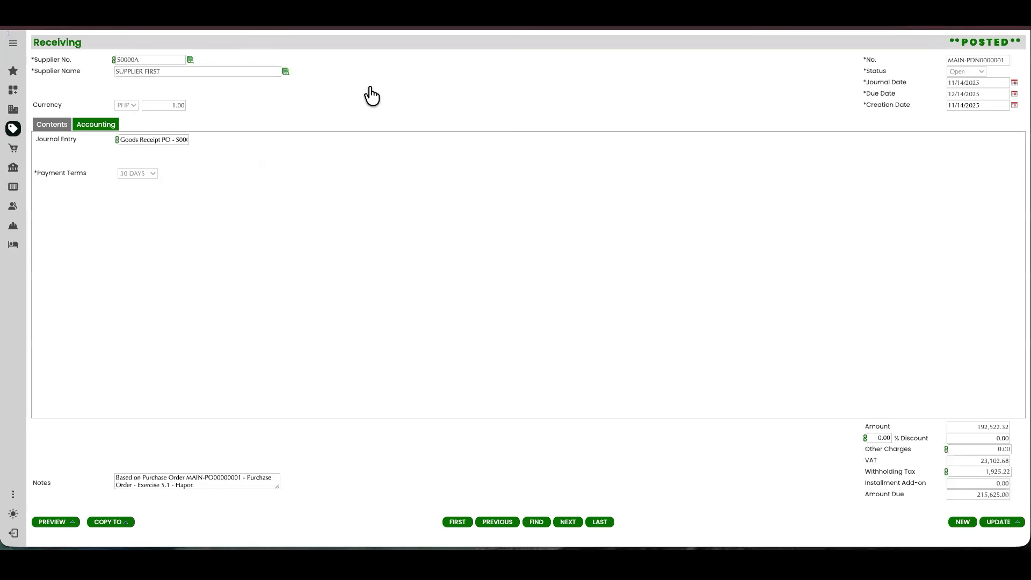
# - Find and open the Exercise 5.1 purchase order for SUPPLIER FIRST in the Purchase Order documents
pyautogui.click(13, 130)
pyautogui.click(75, 151)
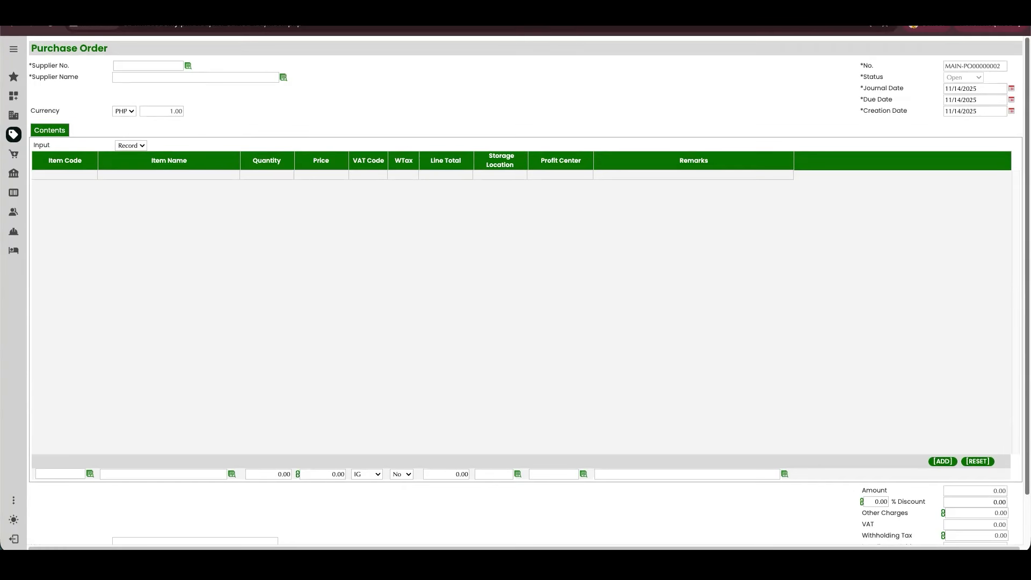
pyautogui.scroll(-1, 526, 290)
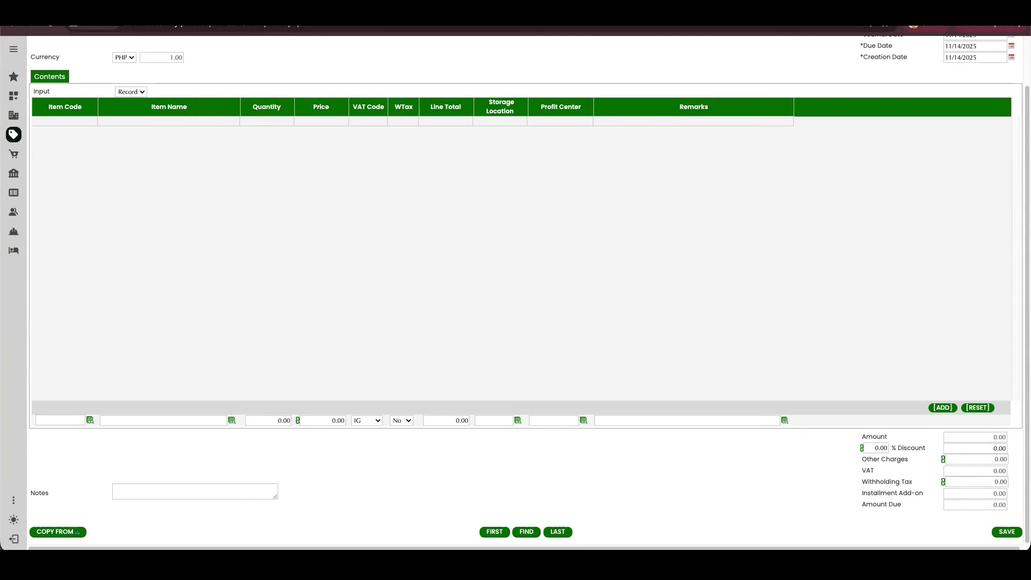
pyautogui.click(526, 532)
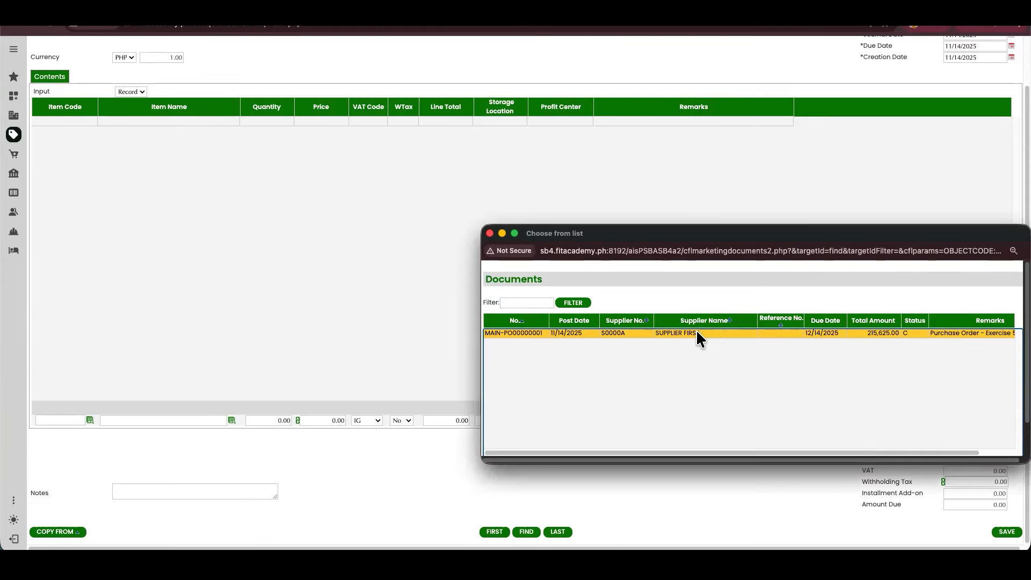
pyautogui.doubleClick(517, 333)
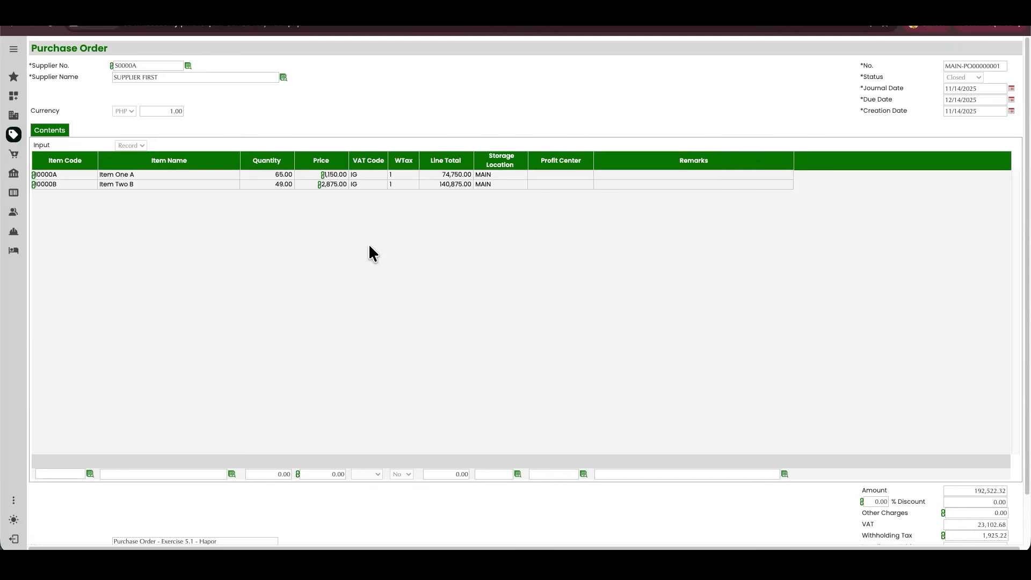
# - Open the purchase order's print preview using the Item print layout, examine it, and close it
pyautogui.scroll(-1, 229, 375)
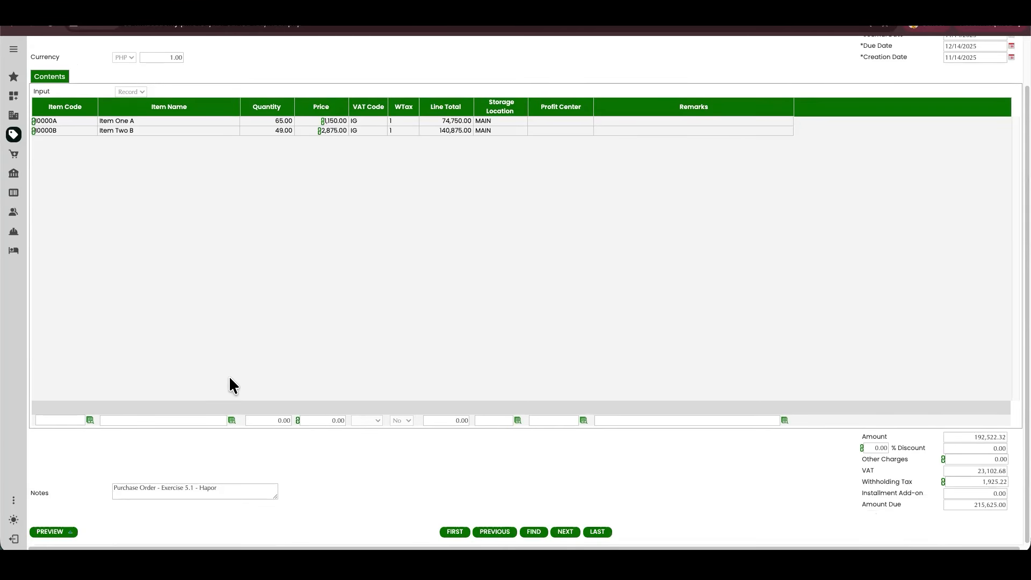
pyautogui.click(54, 531)
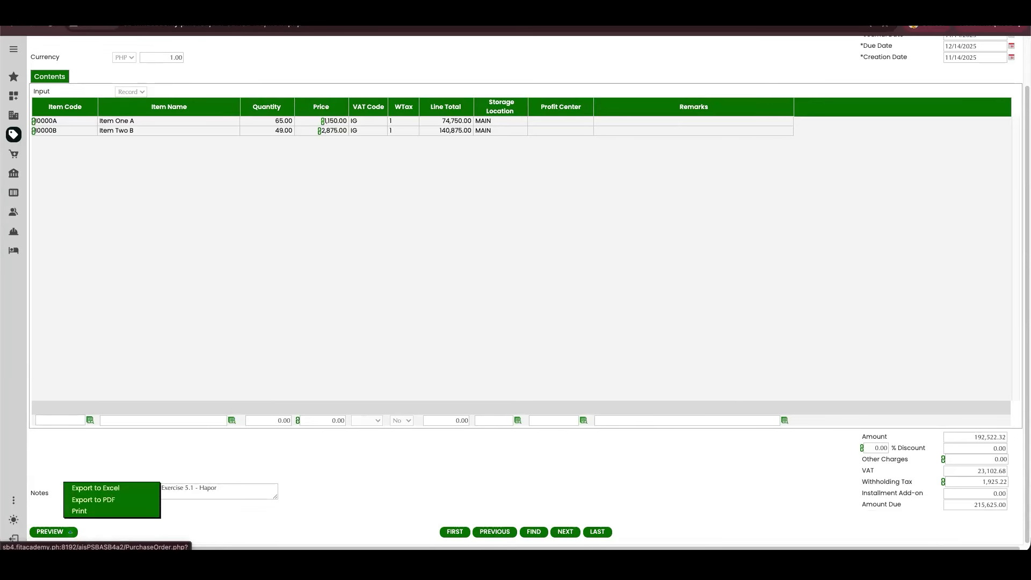
pyautogui.click(80, 511)
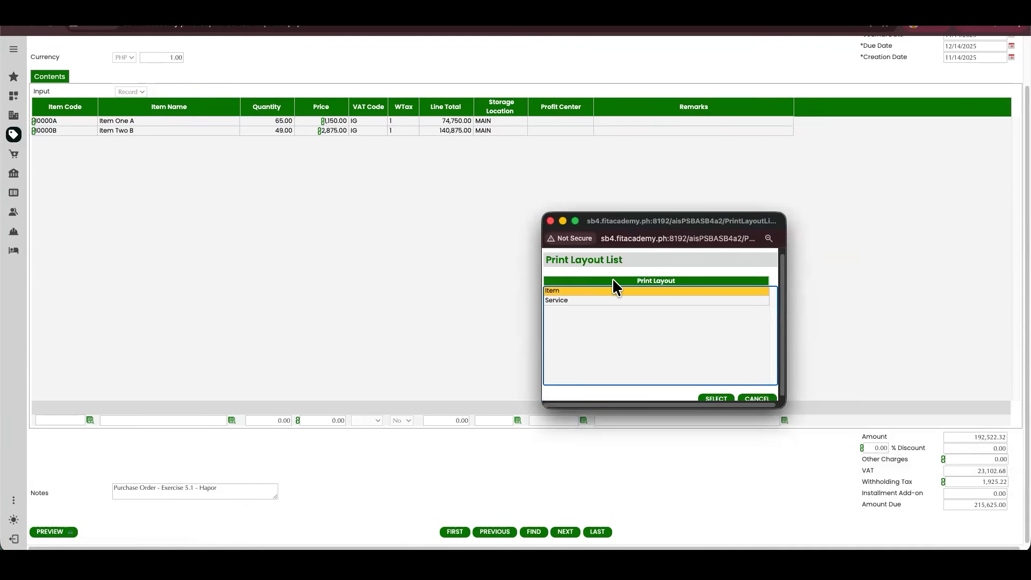
pyautogui.doubleClick(608, 290)
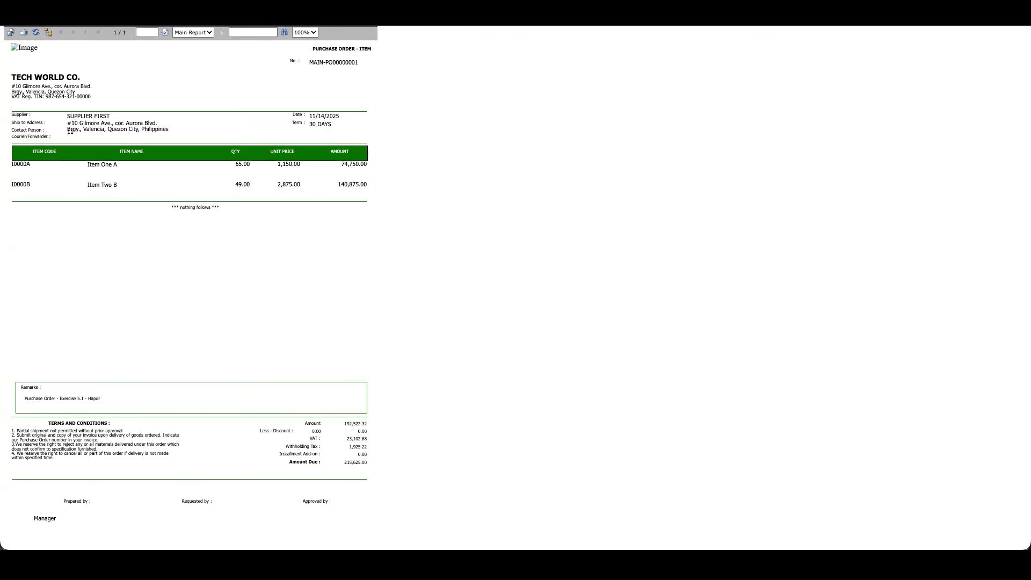
pyautogui.press('super+w')
pyautogui.scroll(2, 247, 129)
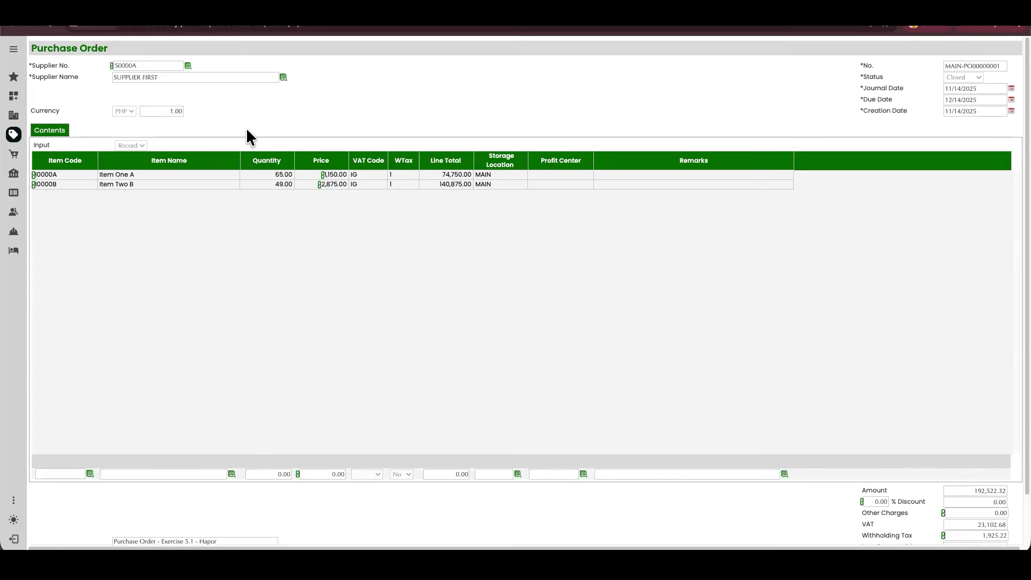
# - Start a new AP Voucher in Purchases and choose SUPPLIER FIRST (S0000A) as its supplier
pyautogui.click(13, 135)
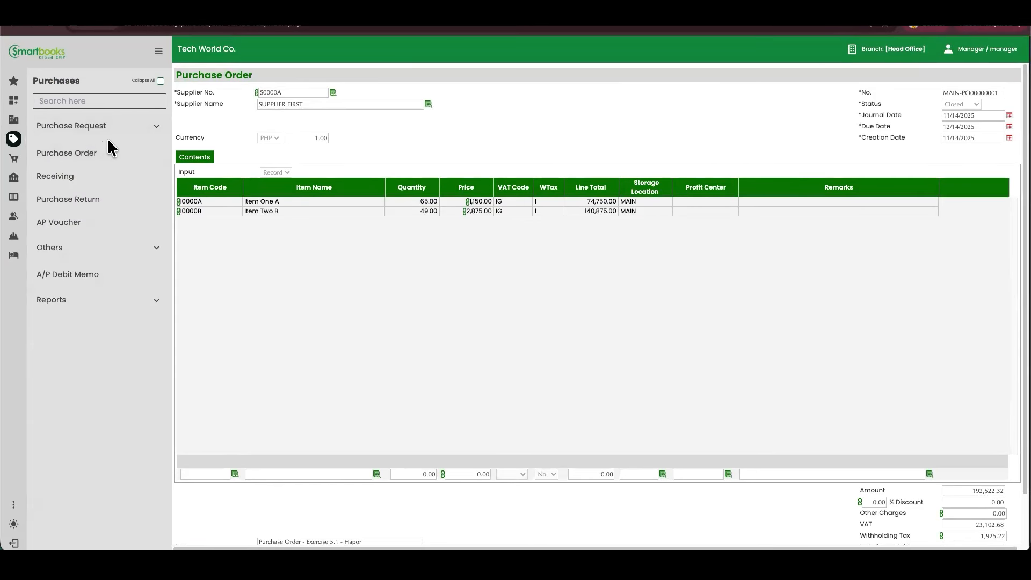
pyautogui.click(57, 226)
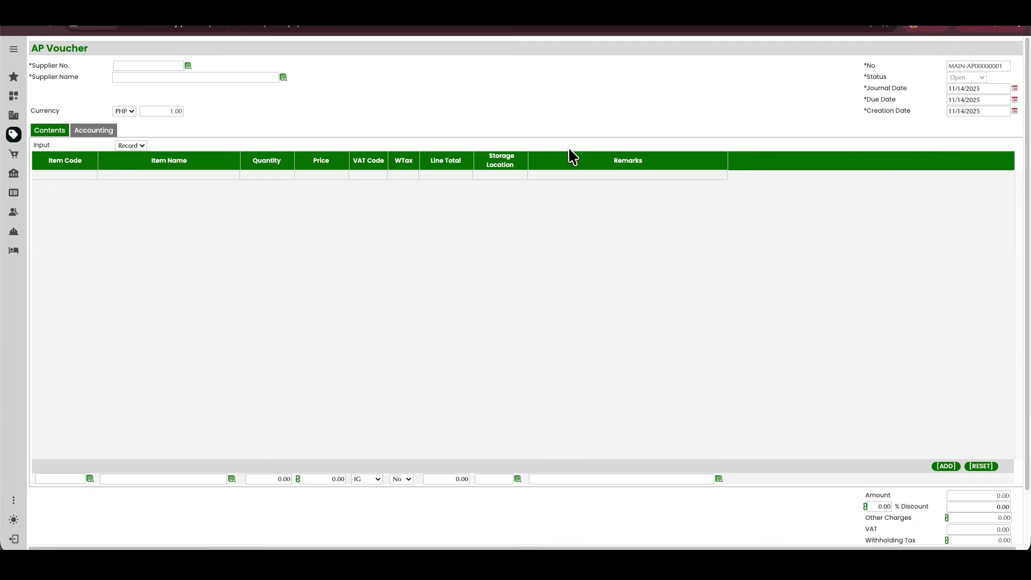
pyautogui.click(188, 66)
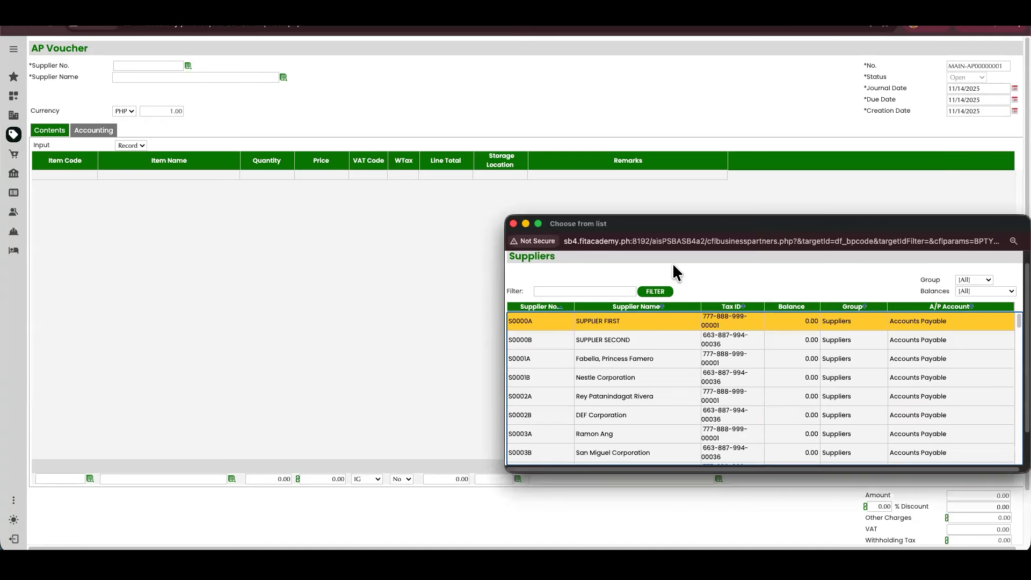
pyautogui.click(628, 330)
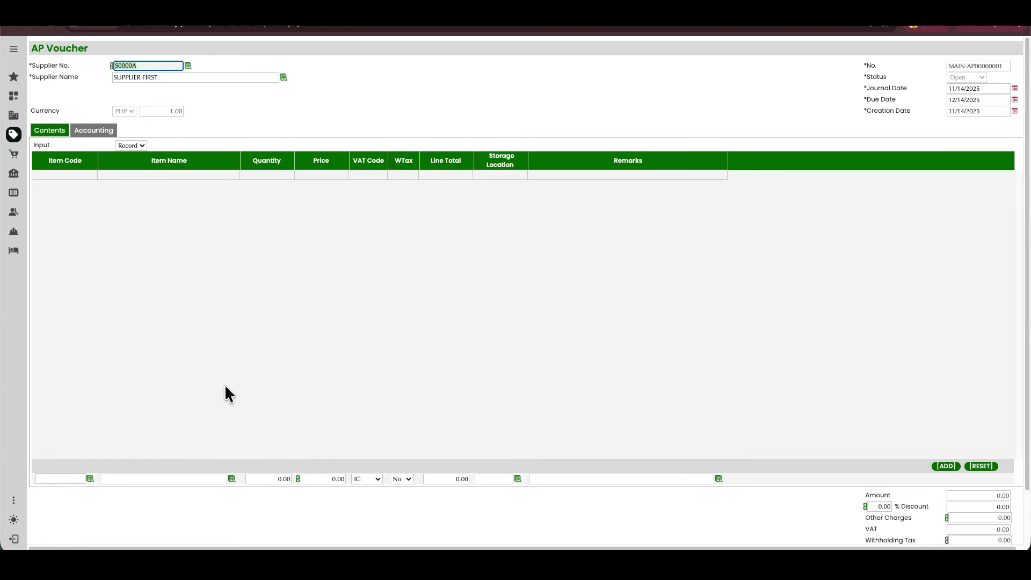
# - Open the supplier's Goods Receipt POs as the copy source for the AP voucher
pyautogui.scroll(-2, 1007, 484)
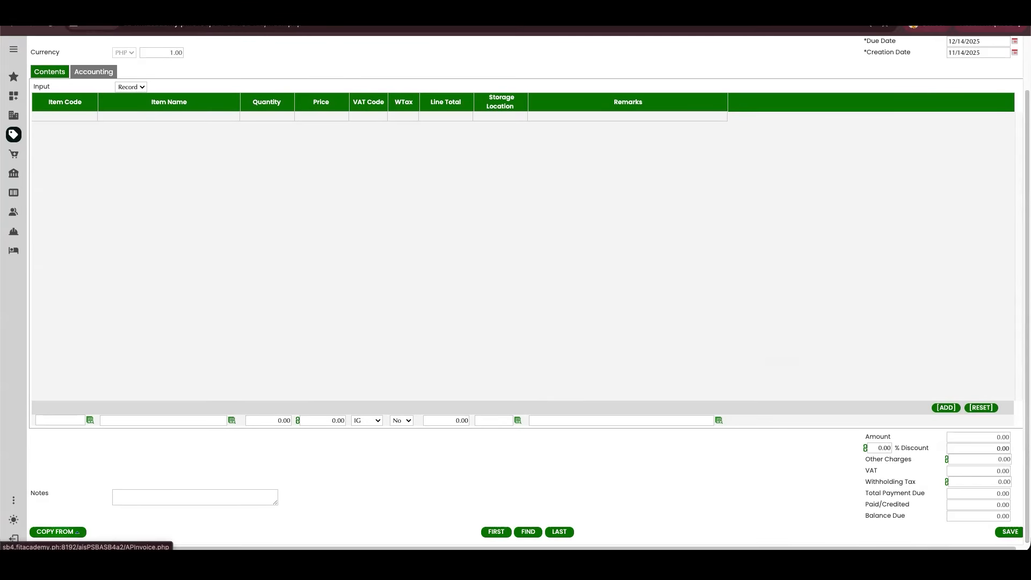
pyautogui.click(55, 531)
pyautogui.click(16, 139)
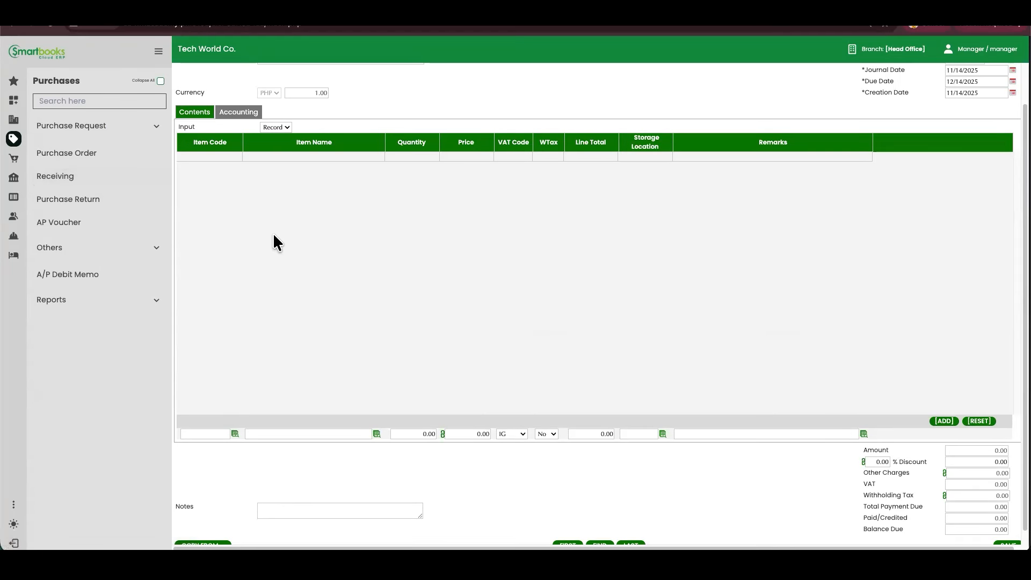
pyautogui.scroll(-1, 1004, 392)
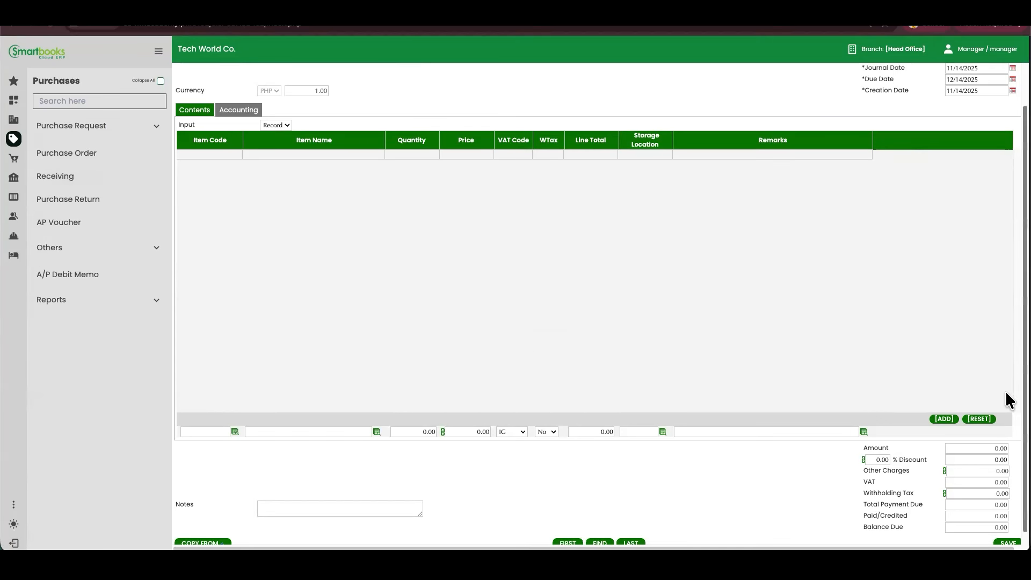
pyautogui.click(203, 533)
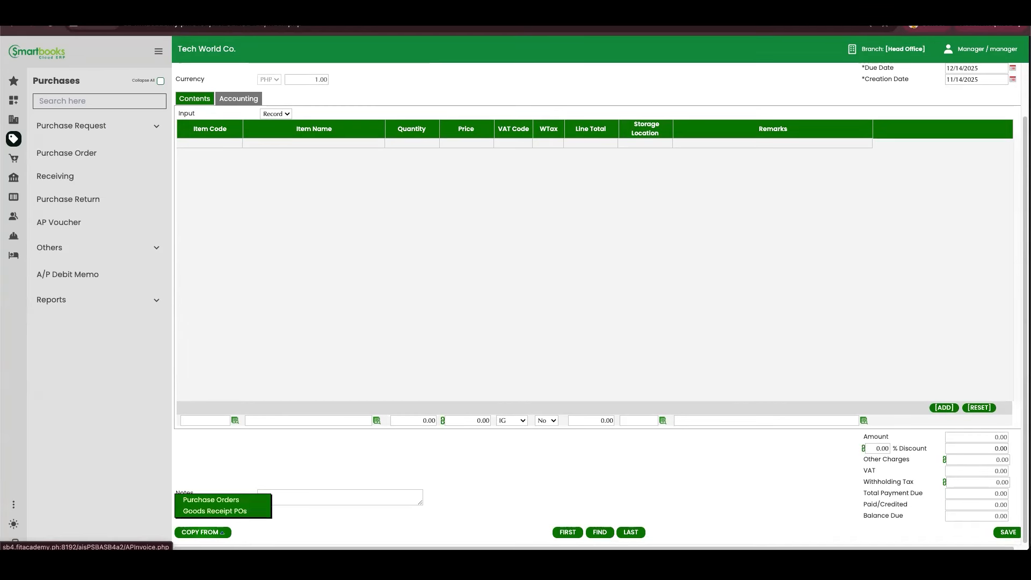
pyautogui.click(220, 511)
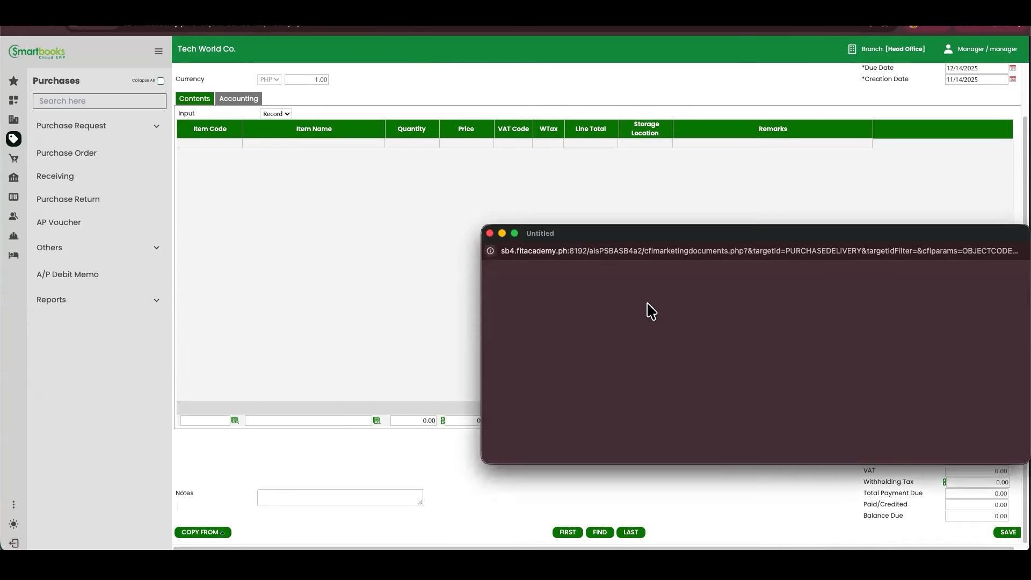
# - Copy the goods receipt's Item One A and Item Two B lines, quantities 65 and 49, into the AP voucher
pyautogui.click(489, 324)
pyautogui.moveTo(928, 232); pyautogui.dragTo(772, 216)
pyautogui.moveTo(874, 448); pyautogui.dragTo(959, 502)
pyautogui.scroll(-3, 955, 462)
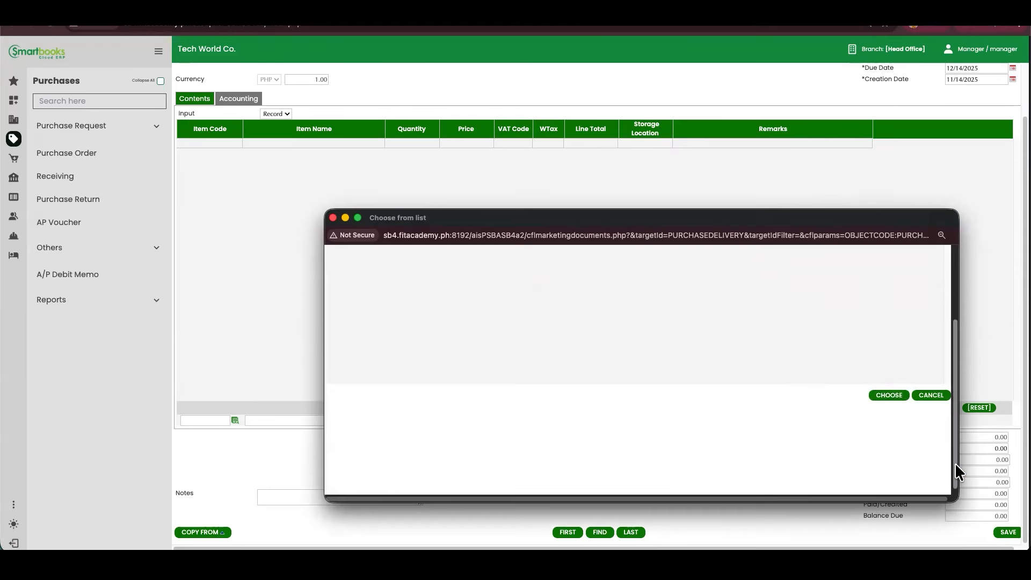
pyautogui.moveTo(955, 421); pyautogui.dragTo(953, 329)
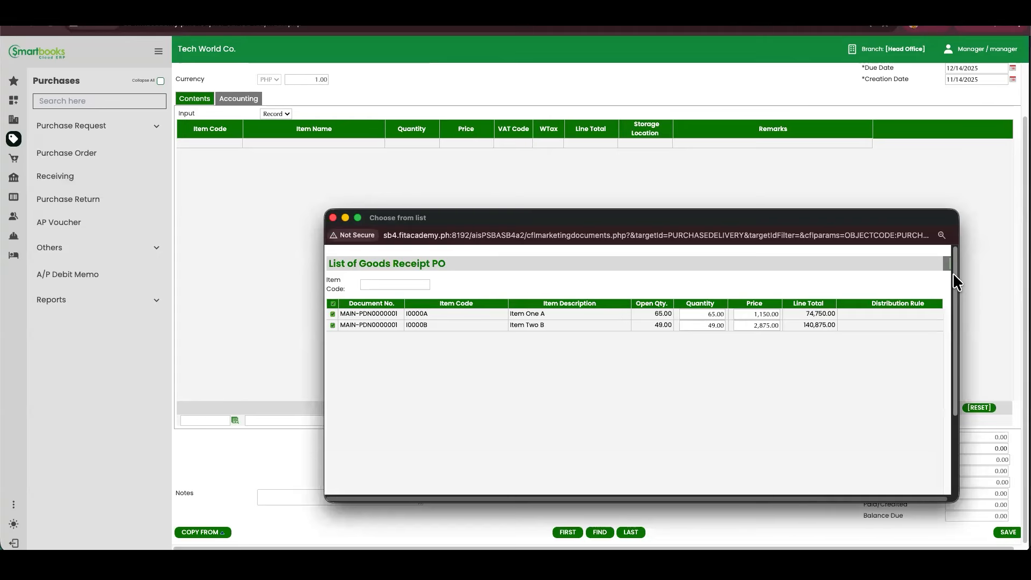
pyautogui.moveTo(955, 281); pyautogui.dragTo(947, 428)
pyautogui.click(934, 407)
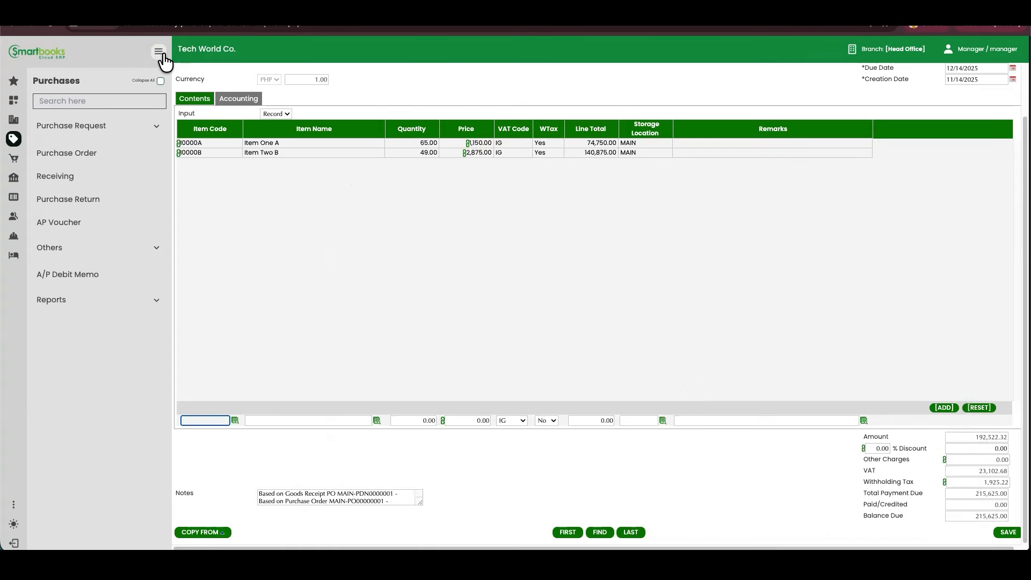
# - Review the AP voucher's notes, header dates, item lines, and its journal entry description and payment terms
pyautogui.click(158, 52)
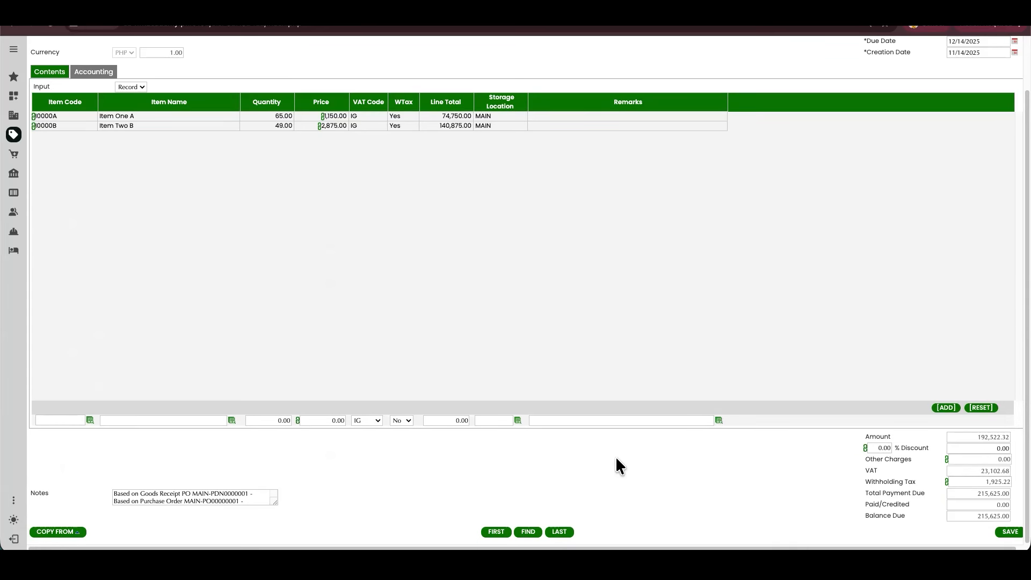
pyautogui.click(240, 500)
pyautogui.scroll(-1, 247, 502)
pyautogui.moveTo(233, 502); pyautogui.dragTo(240, 489)
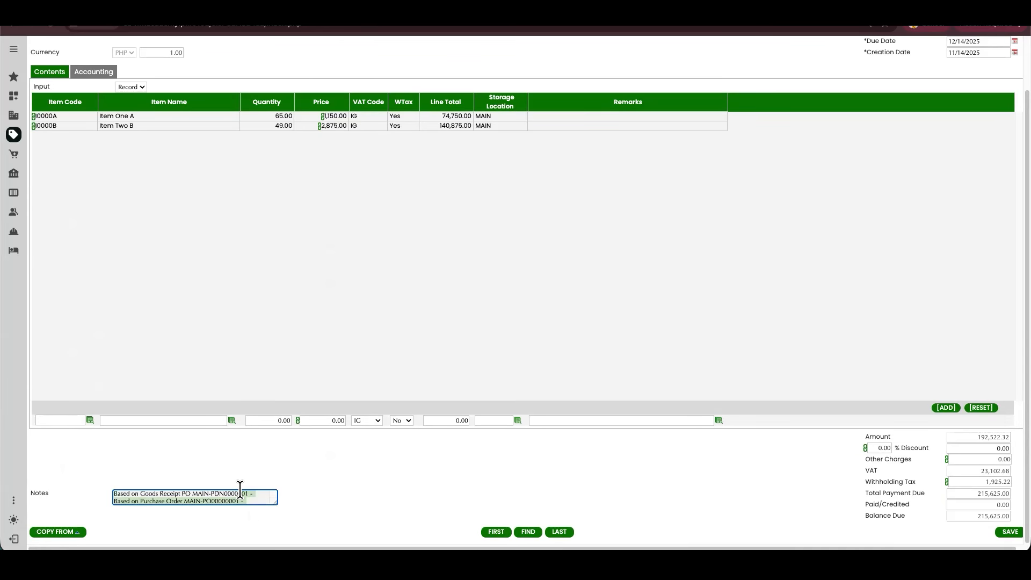
pyautogui.click(253, 501)
pyautogui.click(500, 361)
pyautogui.scroll(2, 451, 400)
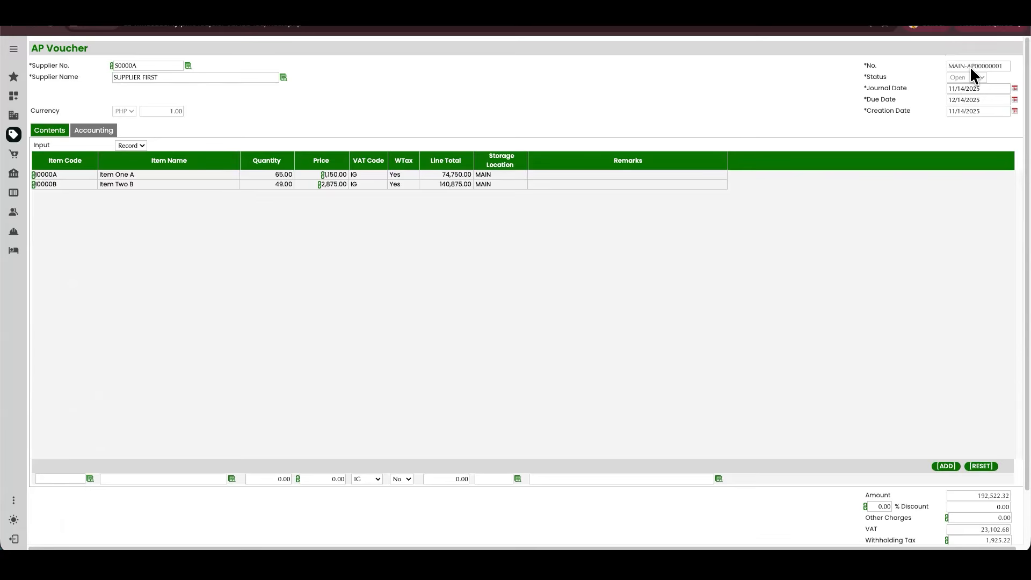
pyautogui.click(86, 134)
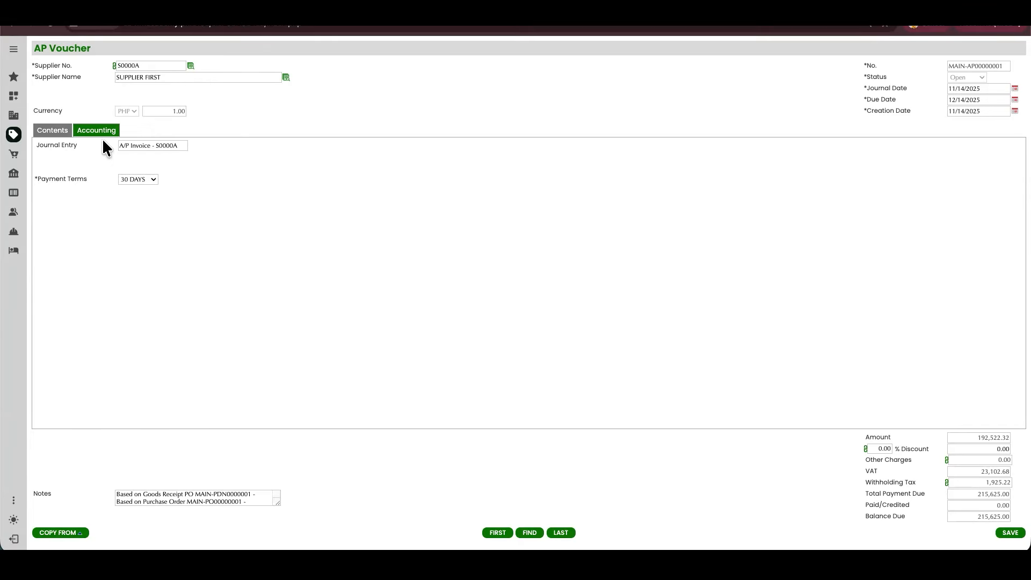
pyautogui.click(48, 131)
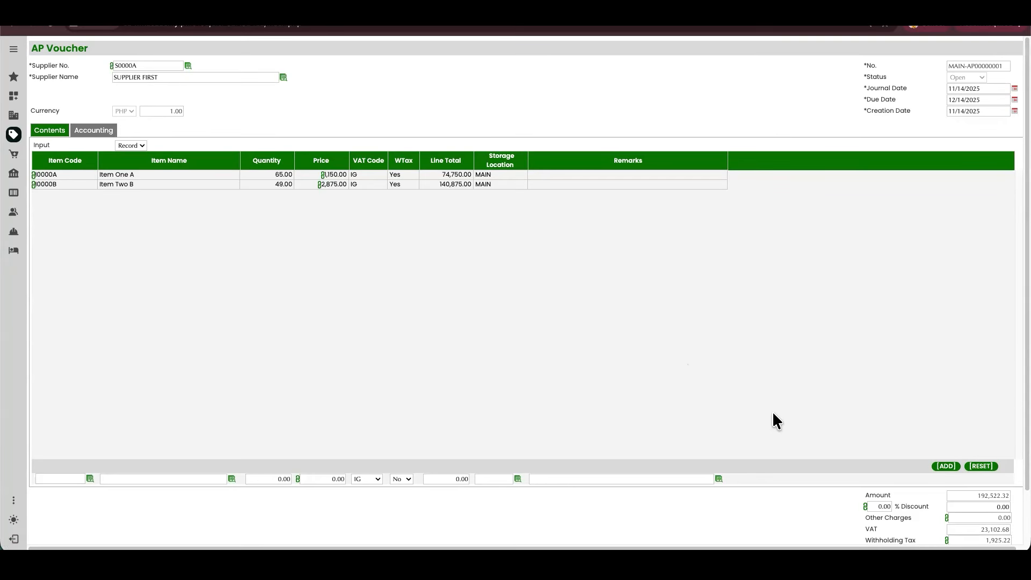
# - Save the AP voucher and confirm creating it with its accounting entries
pyautogui.scroll(-1, 955, 503)
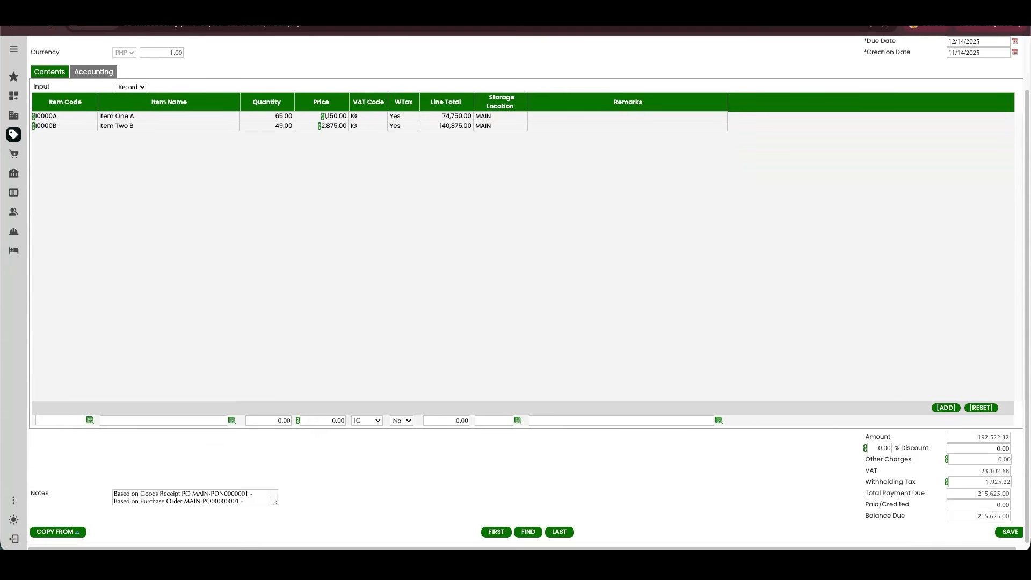
pyautogui.click(1010, 531)
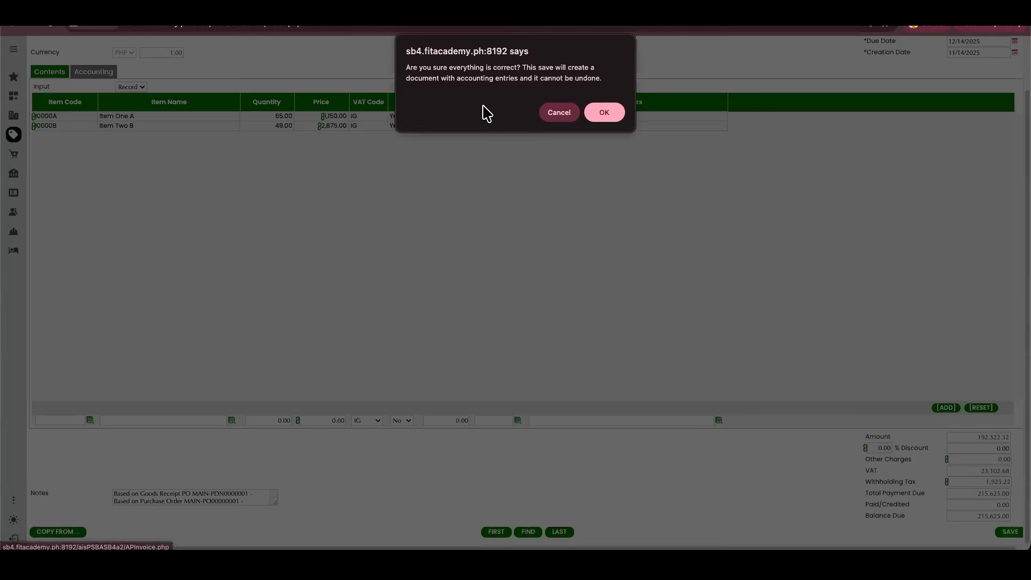
pyautogui.click(604, 113)
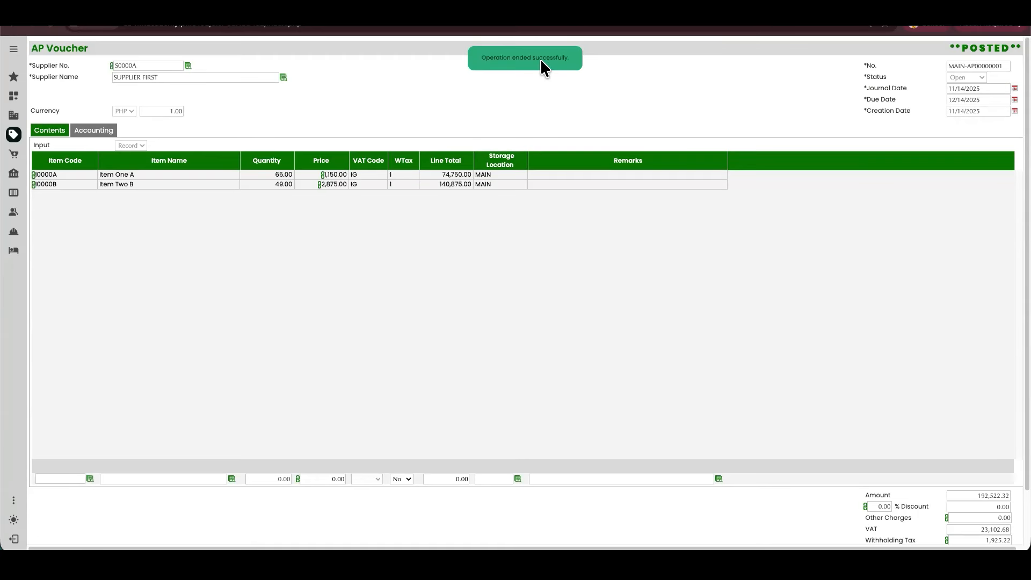
# - Examine the posted AP voucher's journal entry, including its account lines and debit and credit totals, and close it
pyautogui.click(96, 135)
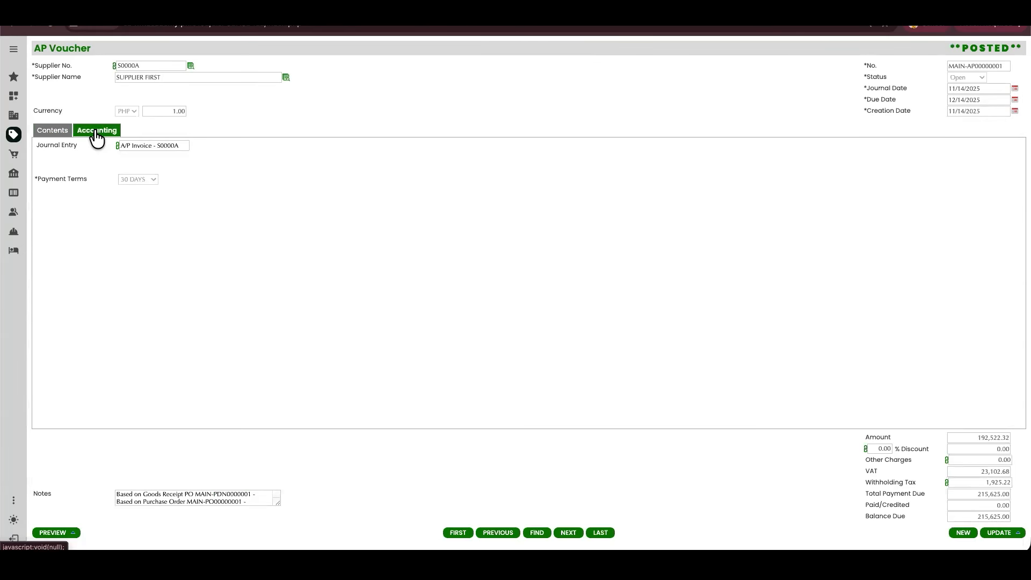
pyautogui.click(118, 146)
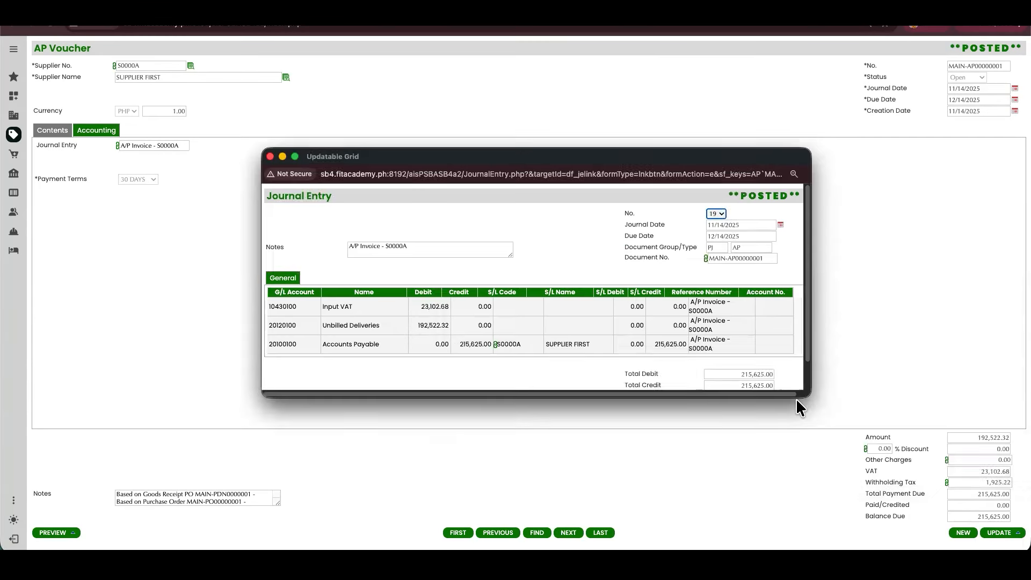
pyautogui.moveTo(798, 406); pyautogui.dragTo(974, 478)
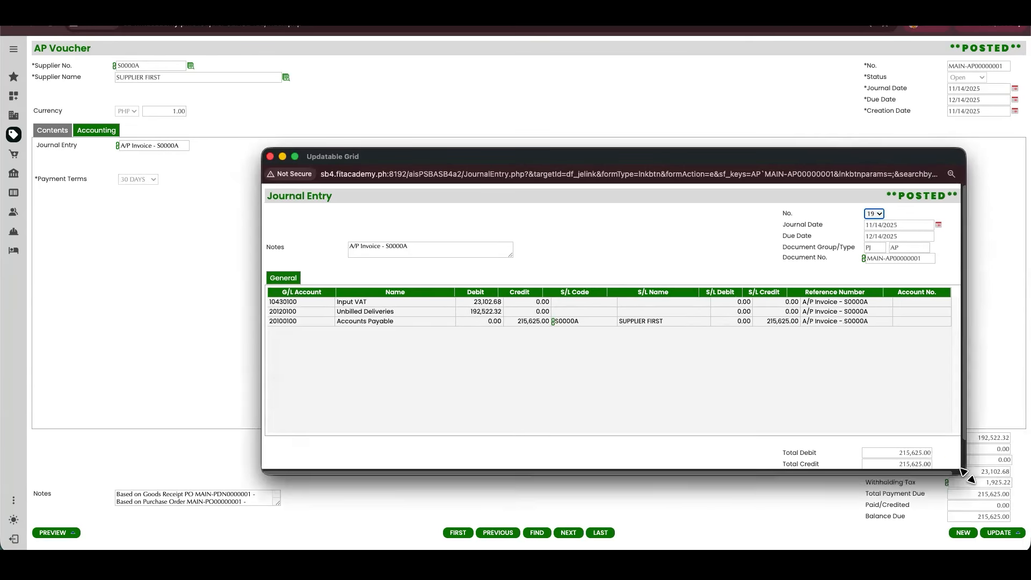
pyautogui.moveTo(649, 153); pyautogui.dragTo(552, 93)
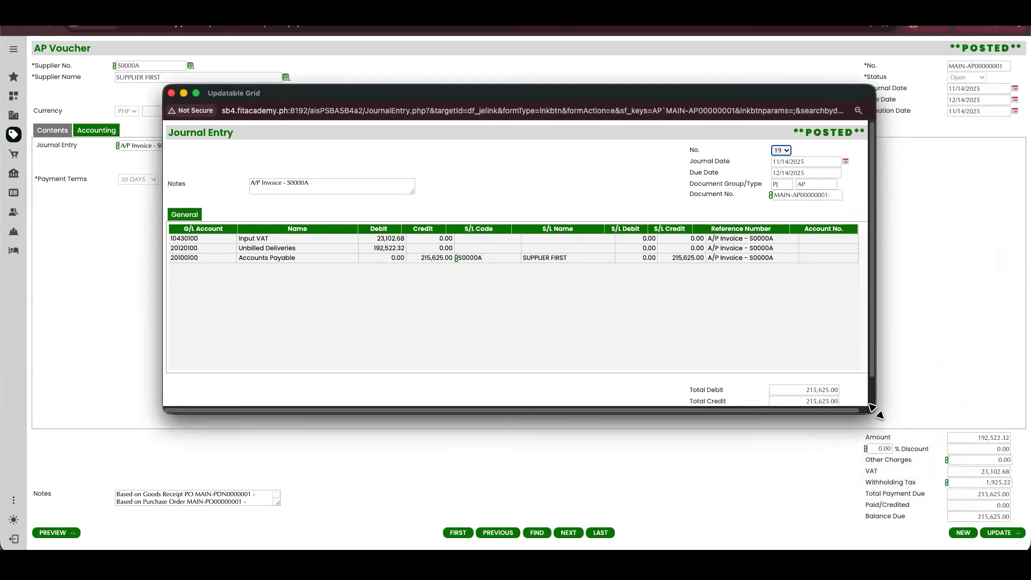
pyautogui.moveTo(876, 414); pyautogui.dragTo(964, 489)
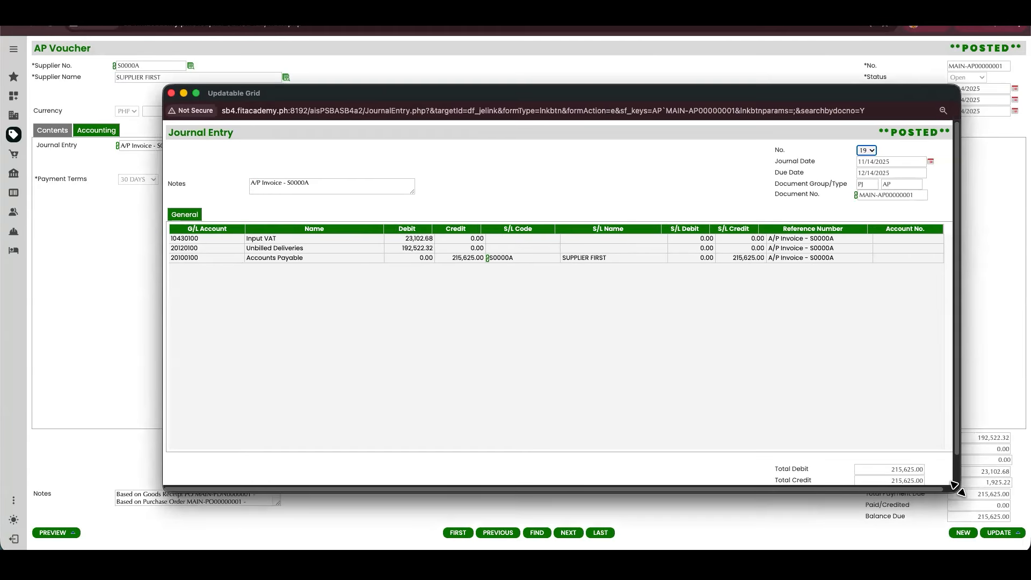
pyautogui.moveTo(954, 486); pyautogui.dragTo(957, 446)
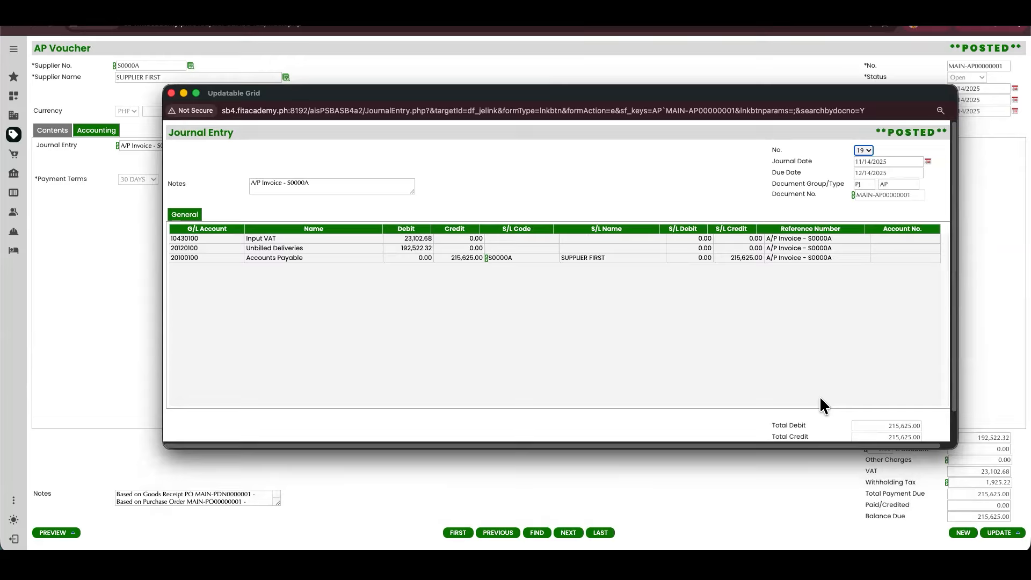
pyautogui.scroll(-1, 819, 395)
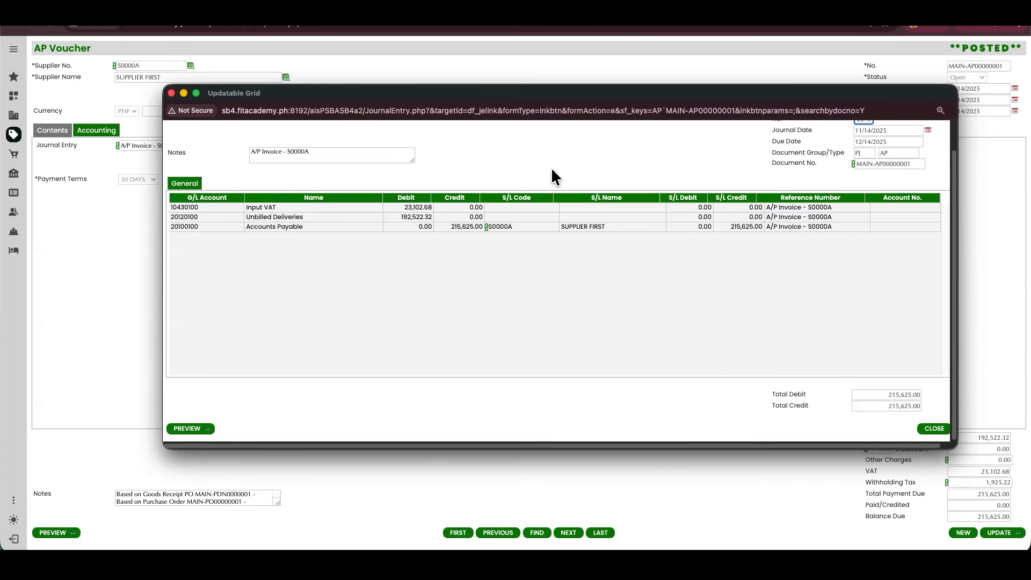
pyautogui.click(171, 93)
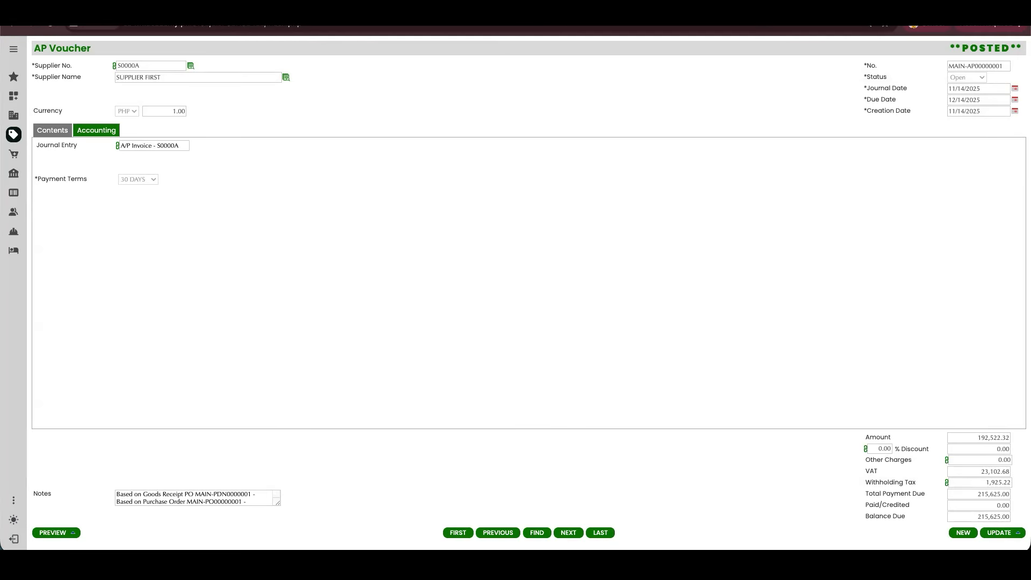
# - Open the print layouts for the posted AP voucher to check its printout
pyautogui.moveTo(73, 533)
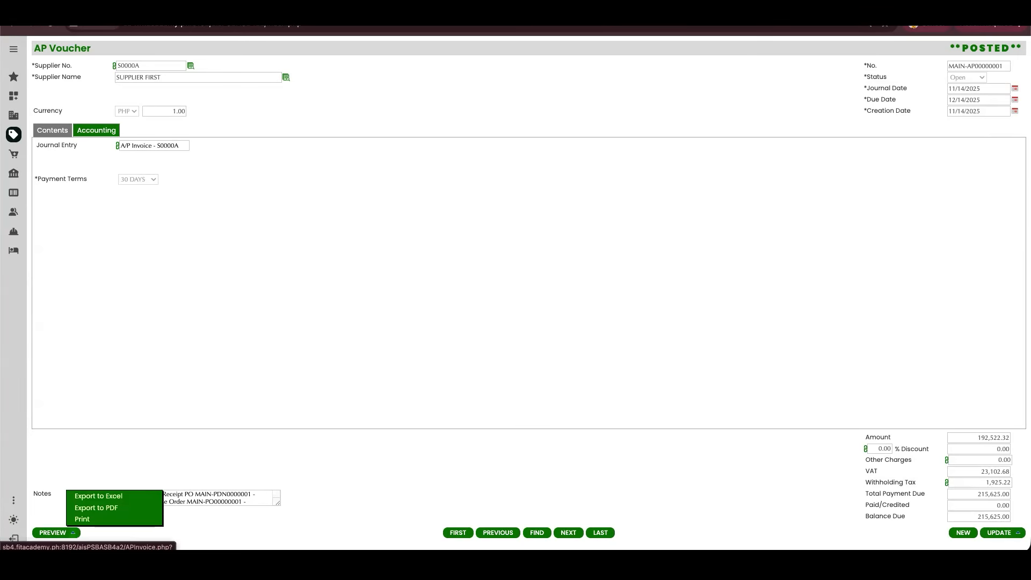
pyautogui.click(83, 518)
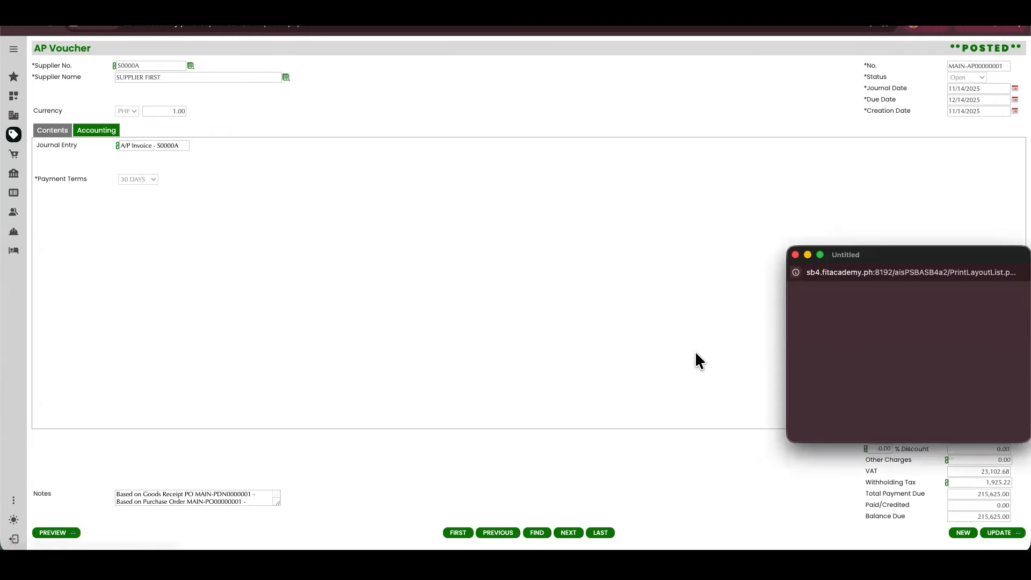
pyautogui.click(733, 458)
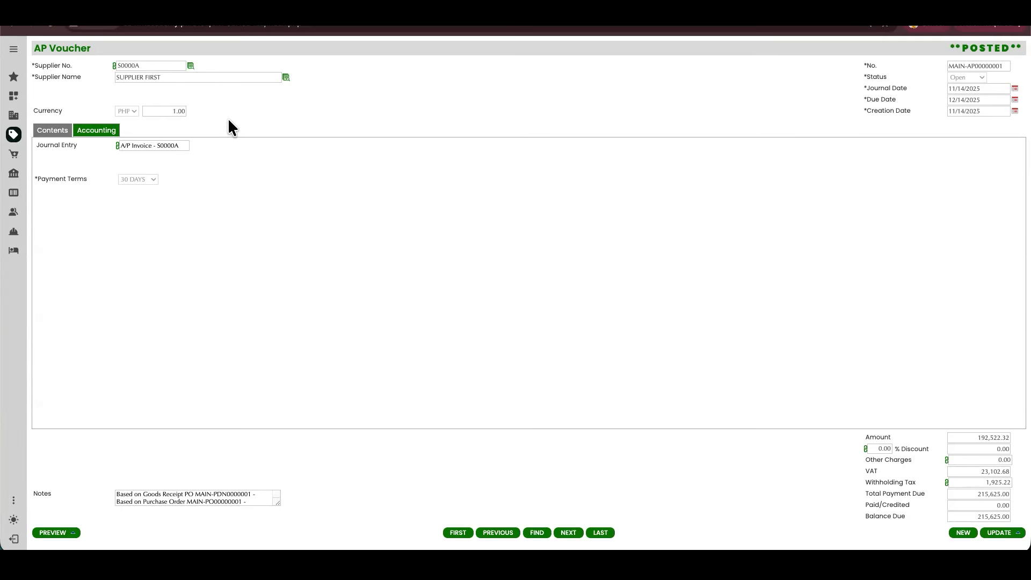
# - Open the Cash Outflows - Supplier form in Treasury for a new supplier payment
pyautogui.click(13, 49)
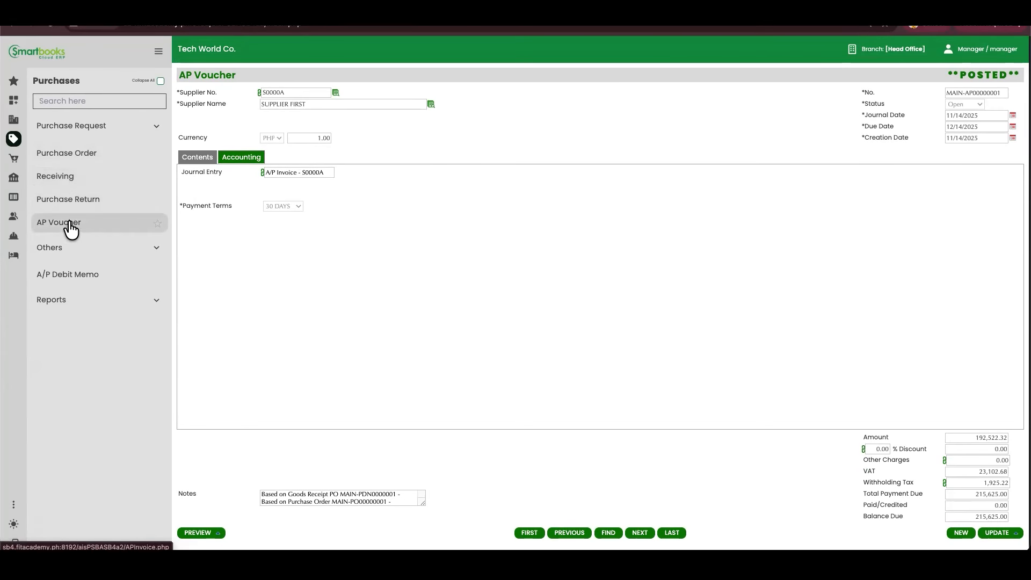
pyautogui.click(15, 177)
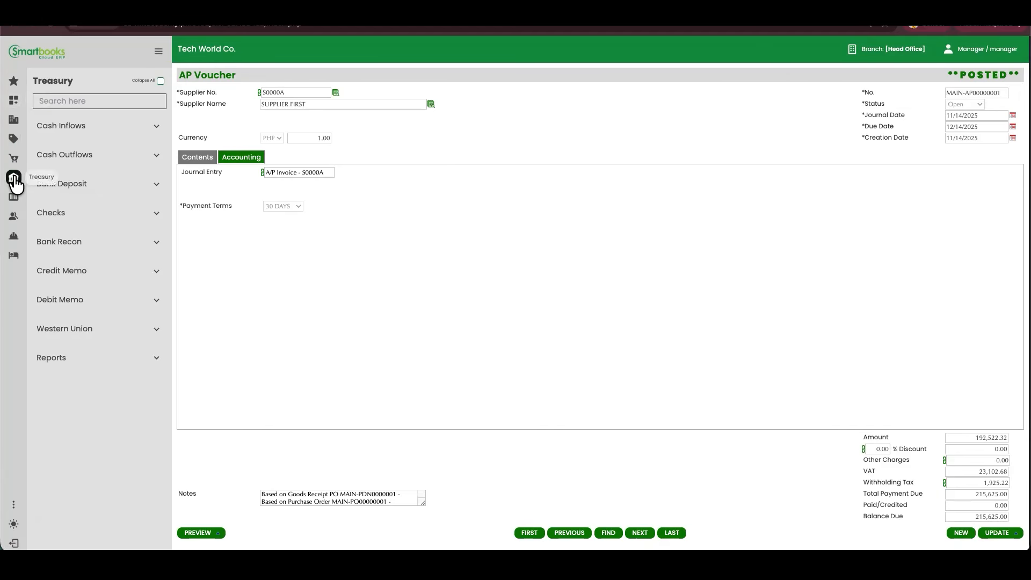
pyautogui.click(74, 165)
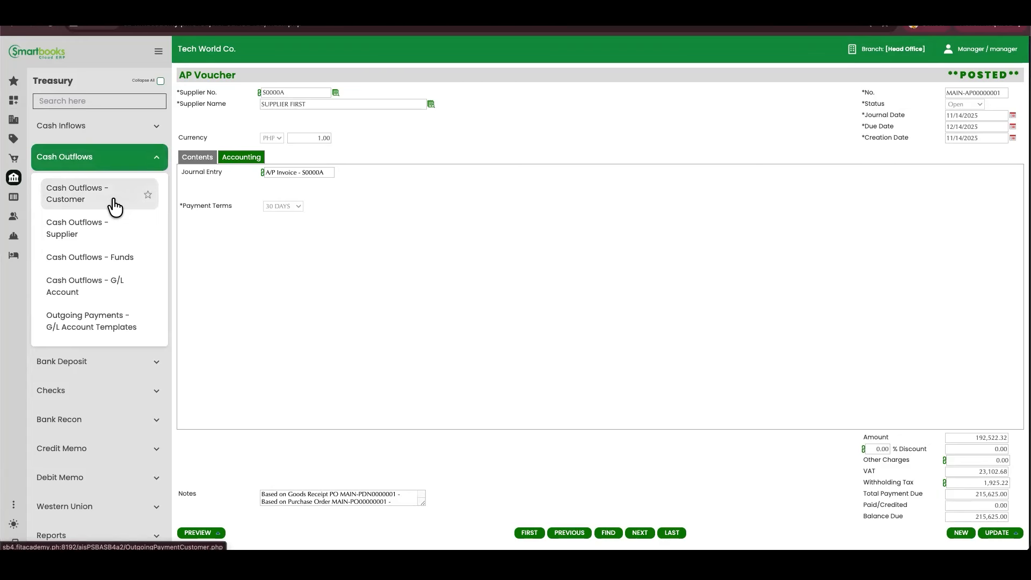
pyautogui.click(79, 236)
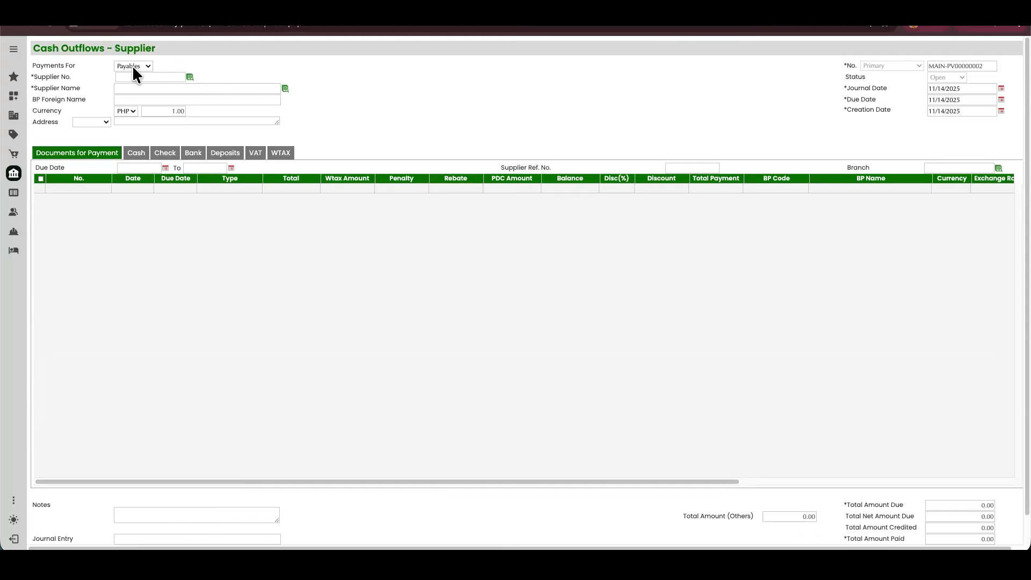
# - Choose SUPPLIER FIRST (S0000A) as the payee and select its A/P invoice MAIN-AP00000001 for payment
pyautogui.click(191, 77)
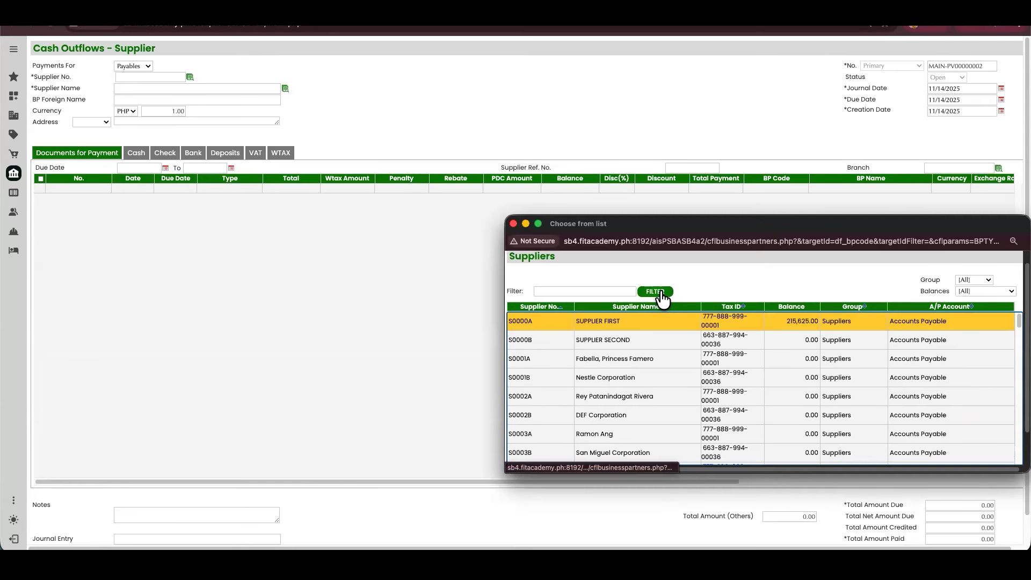
pyautogui.click(610, 330)
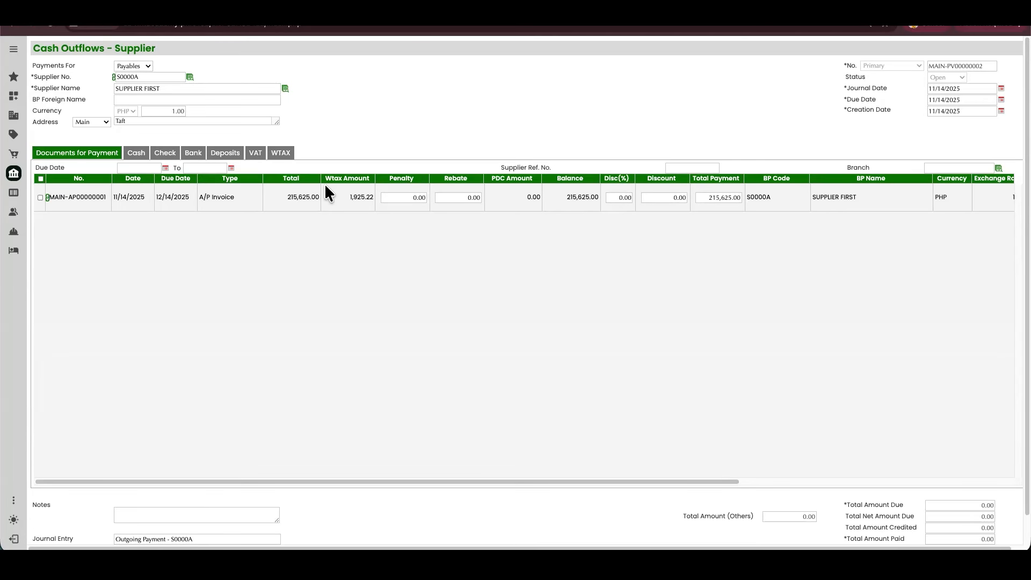
pyautogui.click(40, 198)
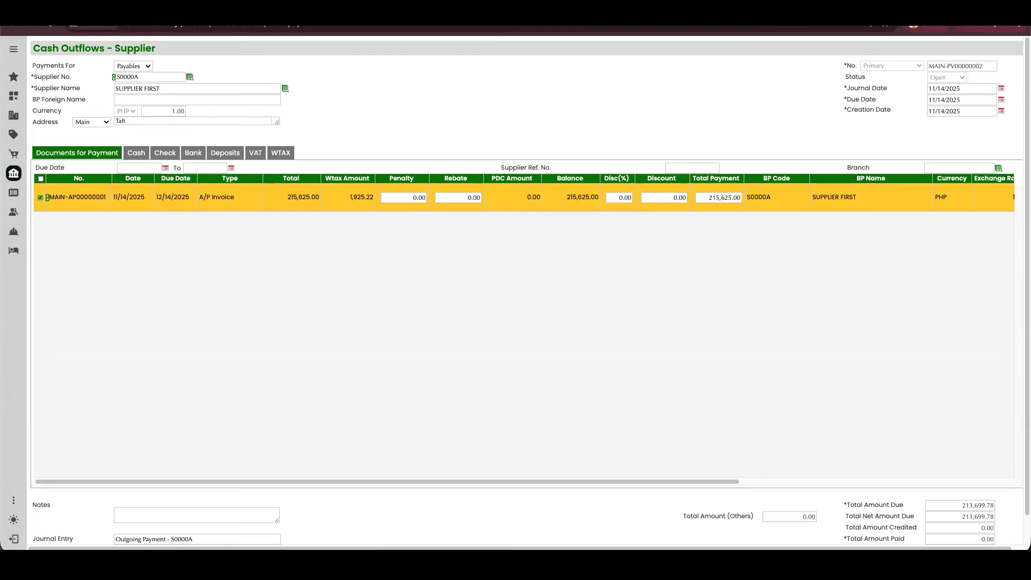
# - Fill in the payment notes with "Payment for Exercise 5.1 -" followed by the preparer's surname
pyautogui.scroll(-1, 1003, 507)
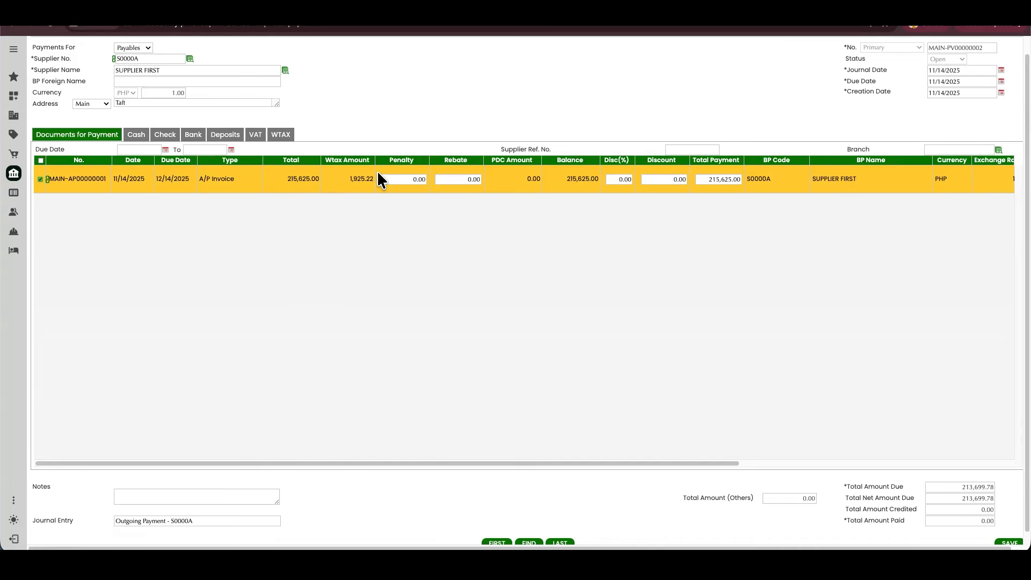
pyautogui.moveTo(726, 463); pyautogui.dragTo(1005, 462)
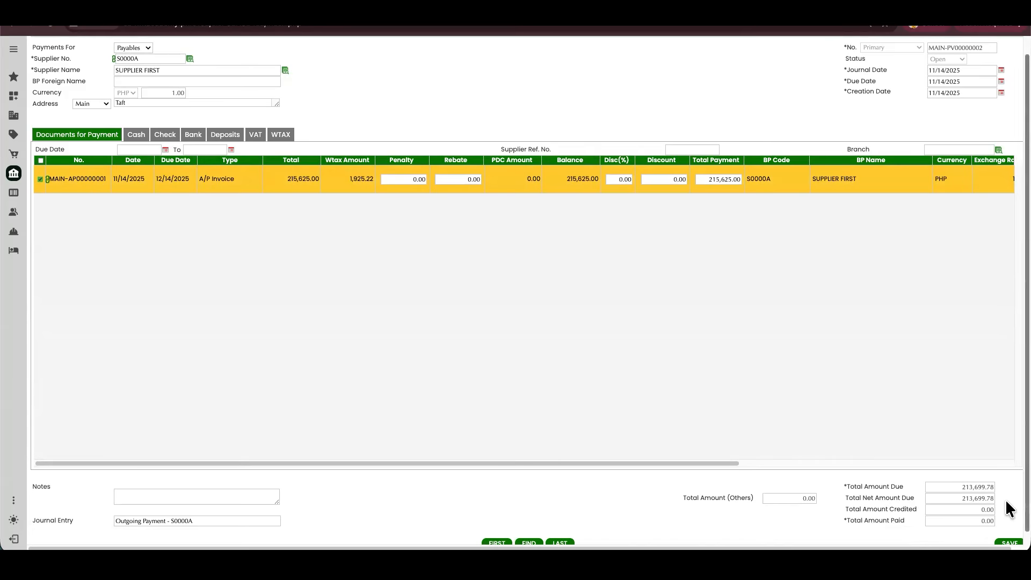
pyautogui.scroll(-1, 188, 478)
pyautogui.click(189, 482)
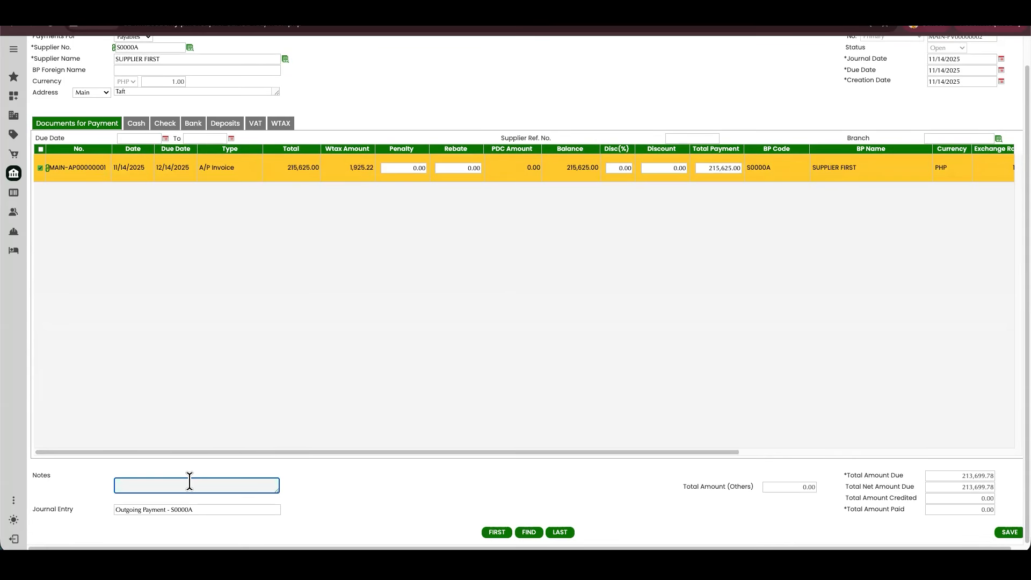
pyautogui.write('Paymnent for P')
pyautogui.press('BackSpace')
pyautogui.write('Exercise 5.1 - Hapor')
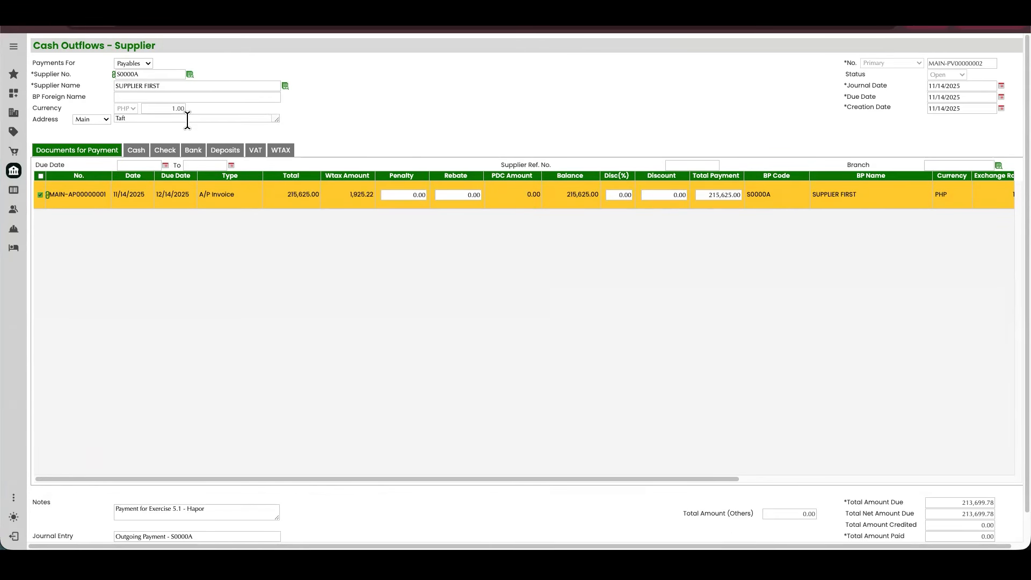
# - Set the cash payment's G/L account to Cash on Hand and its amount to the full amount due, 213,699.78
pyautogui.click(134, 156)
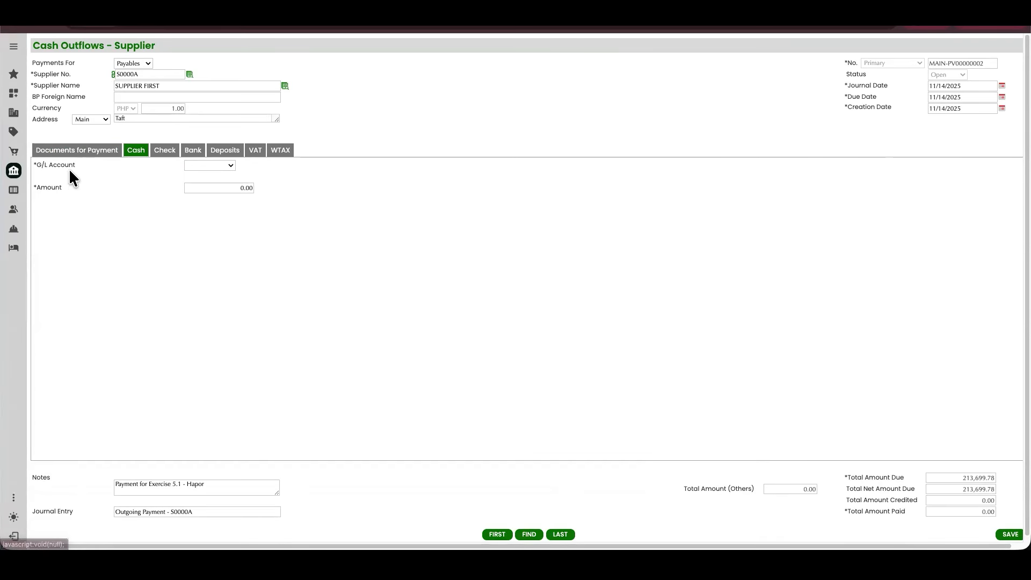
pyautogui.click(230, 168)
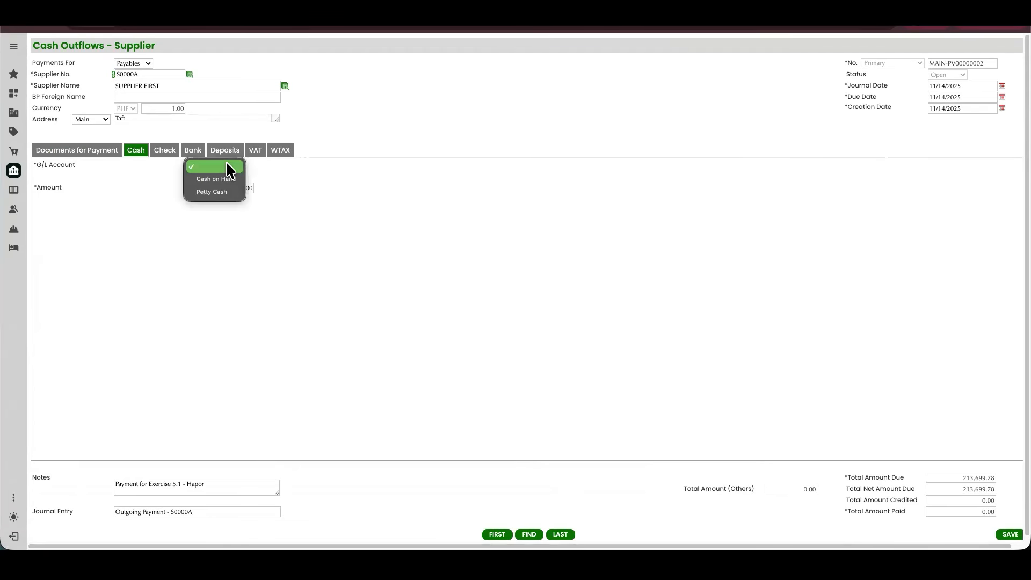
pyautogui.click(200, 181)
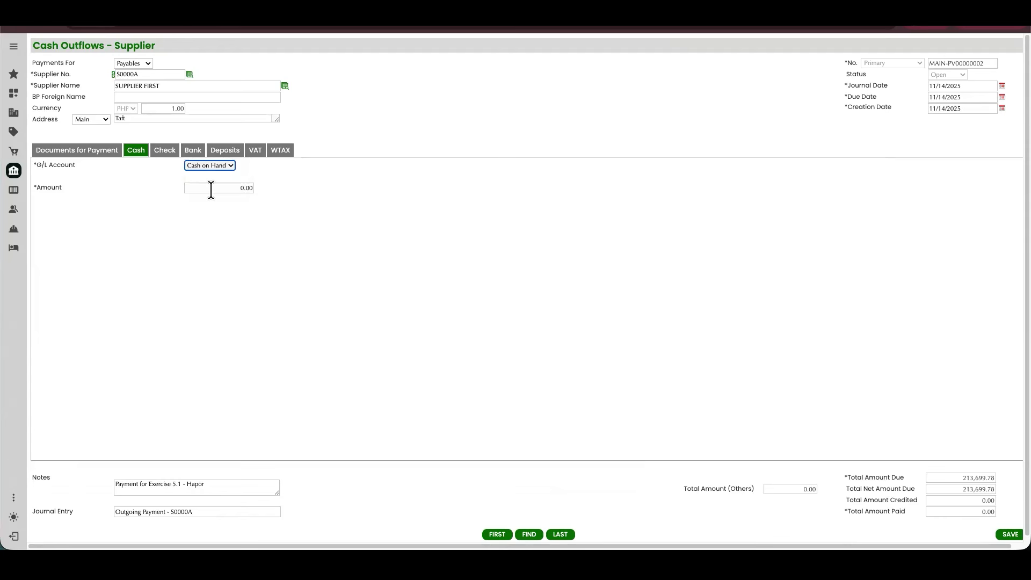
pyautogui.moveTo(962, 478); pyautogui.dragTo(984, 478)
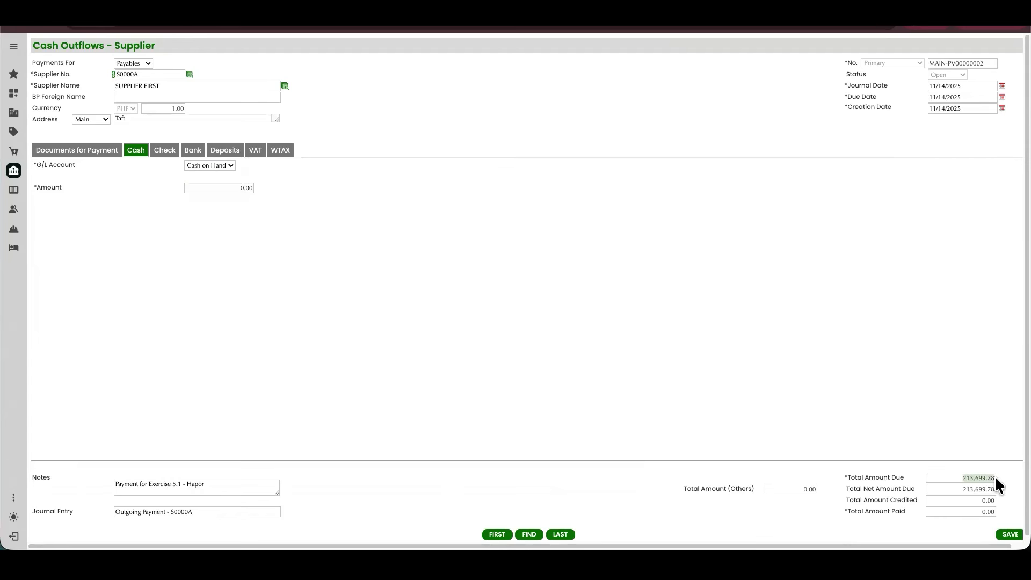
pyautogui.rightClick(986, 477)
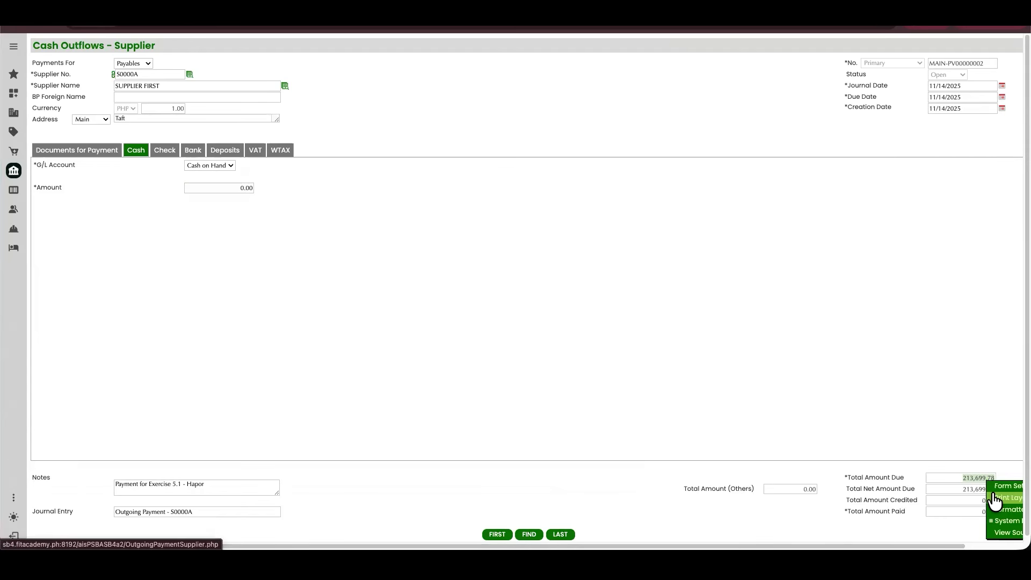
pyautogui.click(239, 187)
pyautogui.write('213,699.78')
pyautogui.click(265, 263)
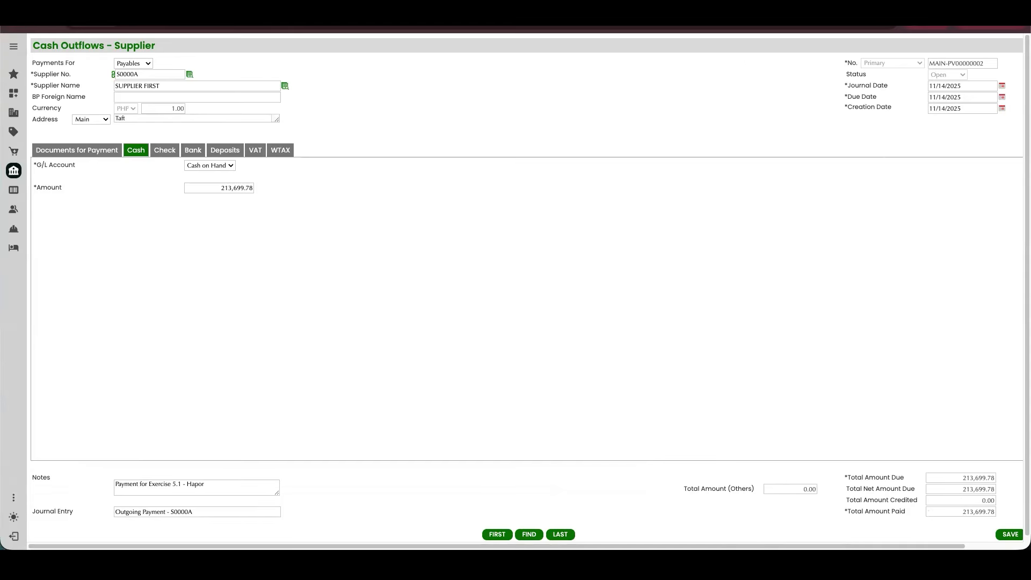
# - Review the supplier payment's check, bank transfer and withholding tax details and return to the documents for payment
pyautogui.click(170, 155)
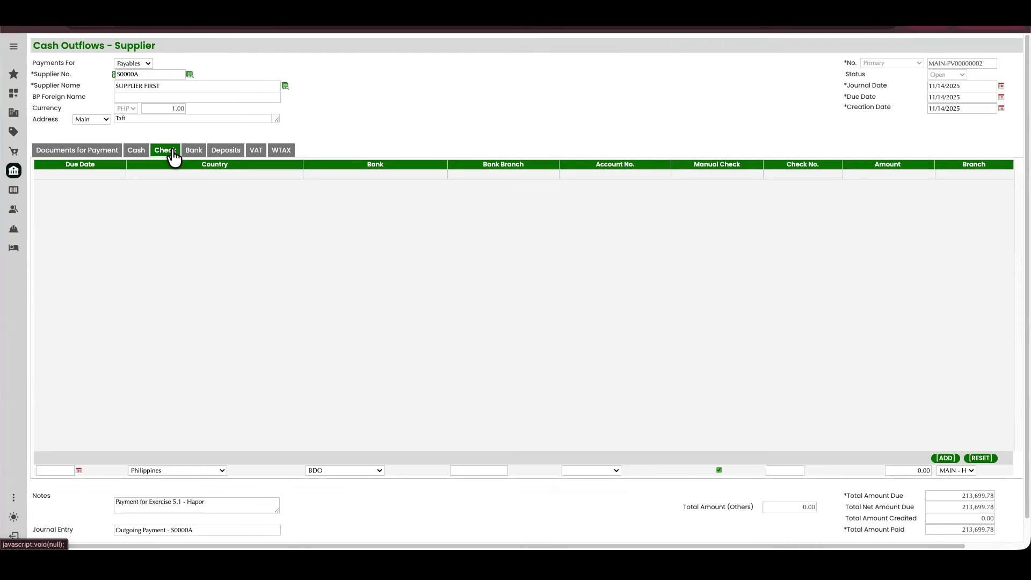
pyautogui.click(188, 157)
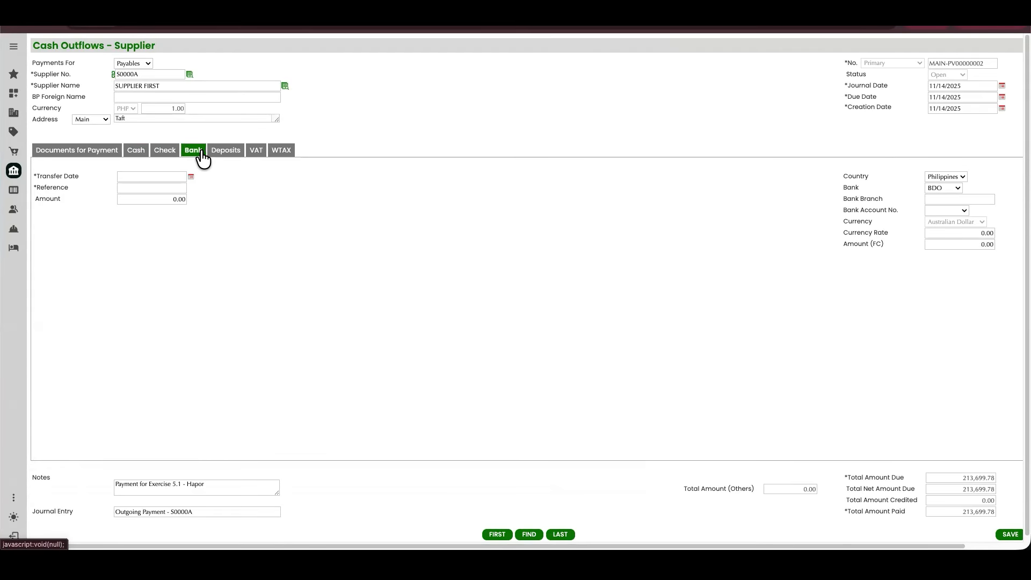
pyautogui.click(289, 153)
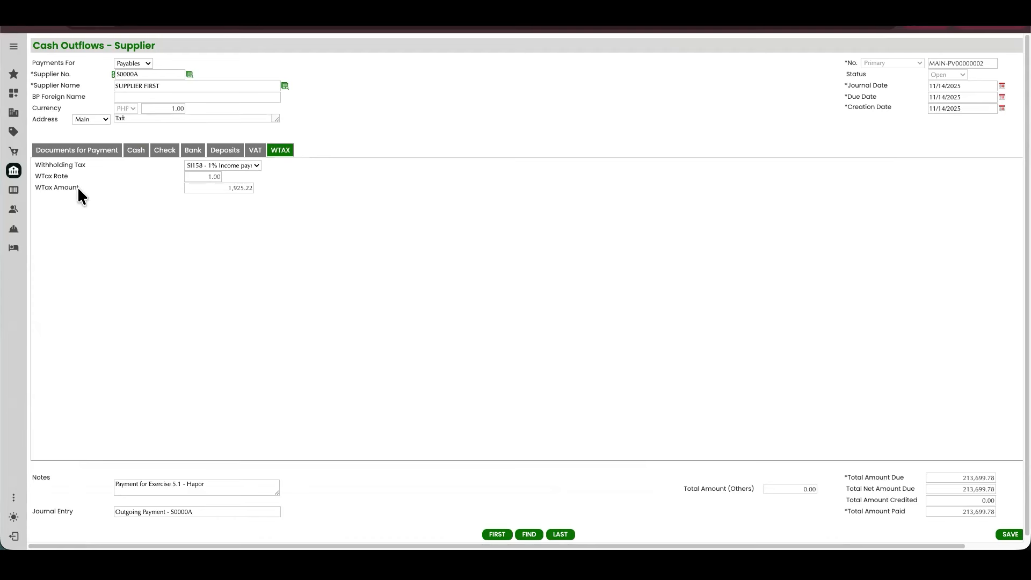
pyautogui.click(78, 151)
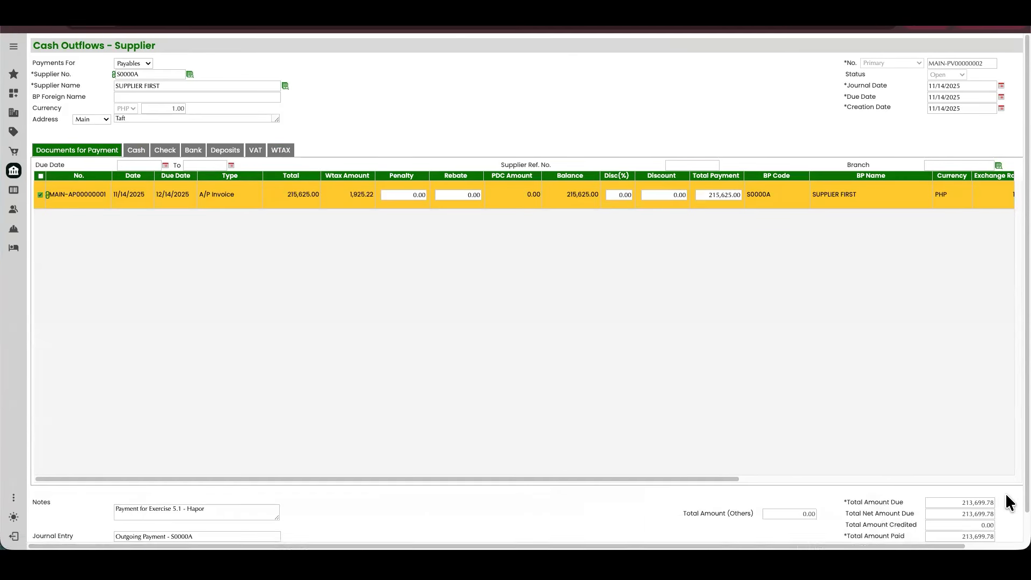
# - Save the supplier payment and confirm creating it with its accounting entries
pyautogui.scroll(-1, 530, 288)
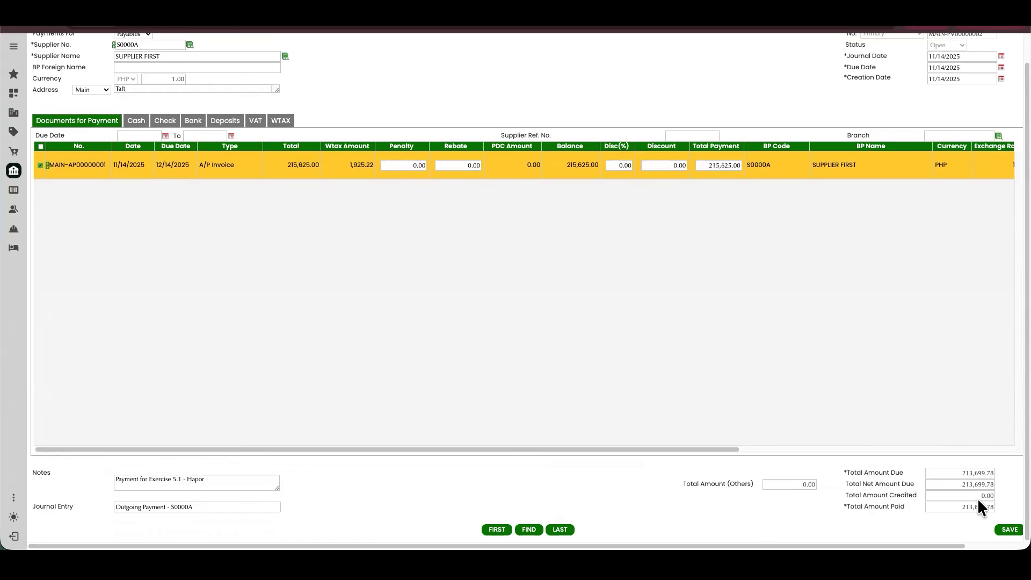
pyautogui.click(1009, 530)
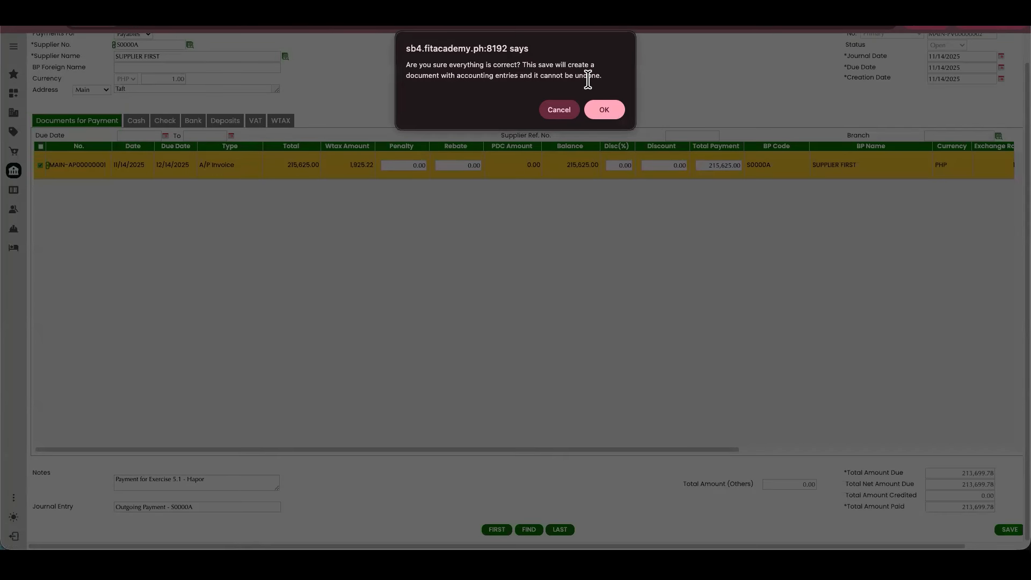
pyautogui.click(602, 110)
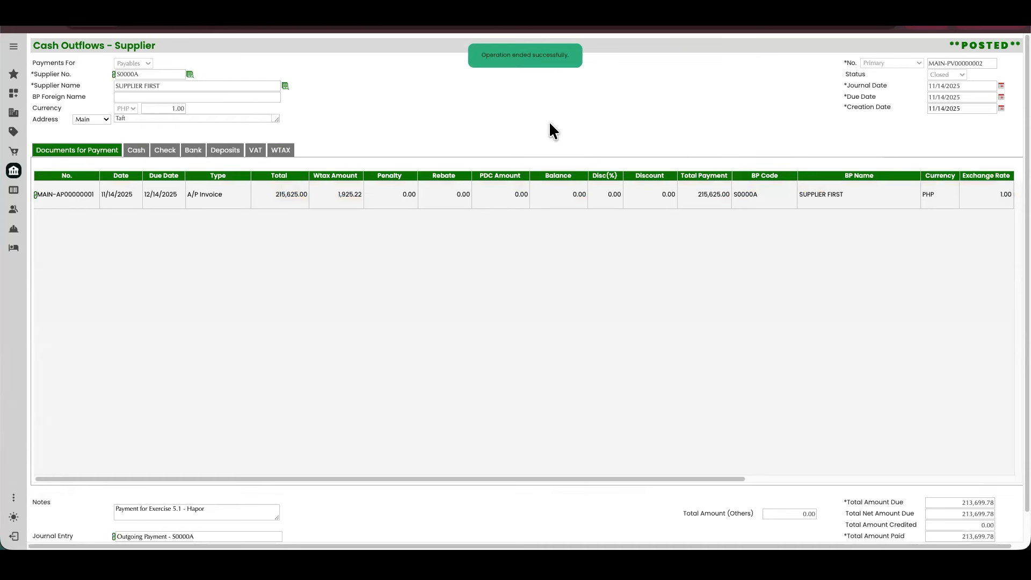
# - Generate the printout of the posted supplier payment for SUPPLIER FIRST to check it
pyautogui.scroll(-1, 339, 353)
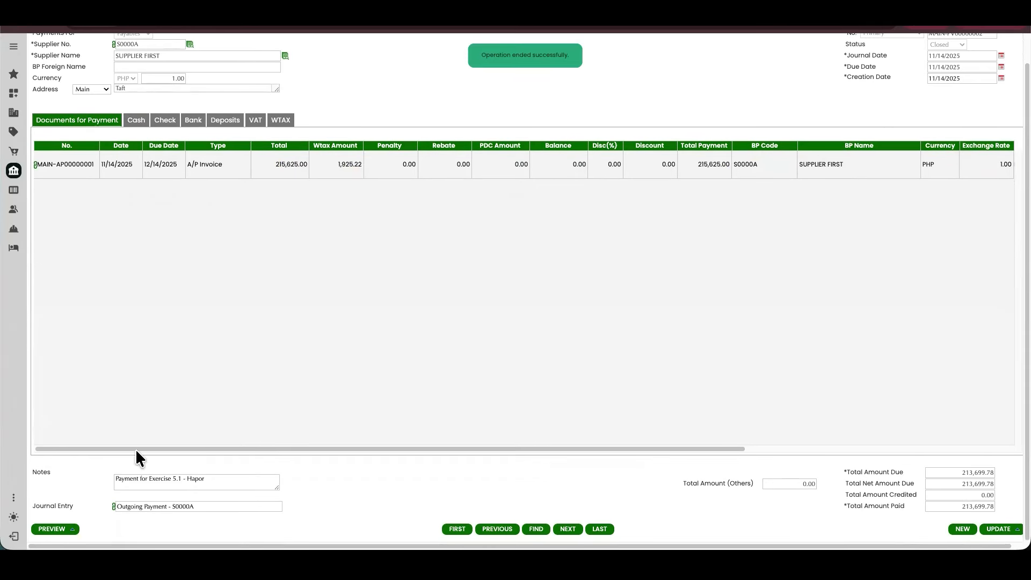
pyautogui.click(73, 529)
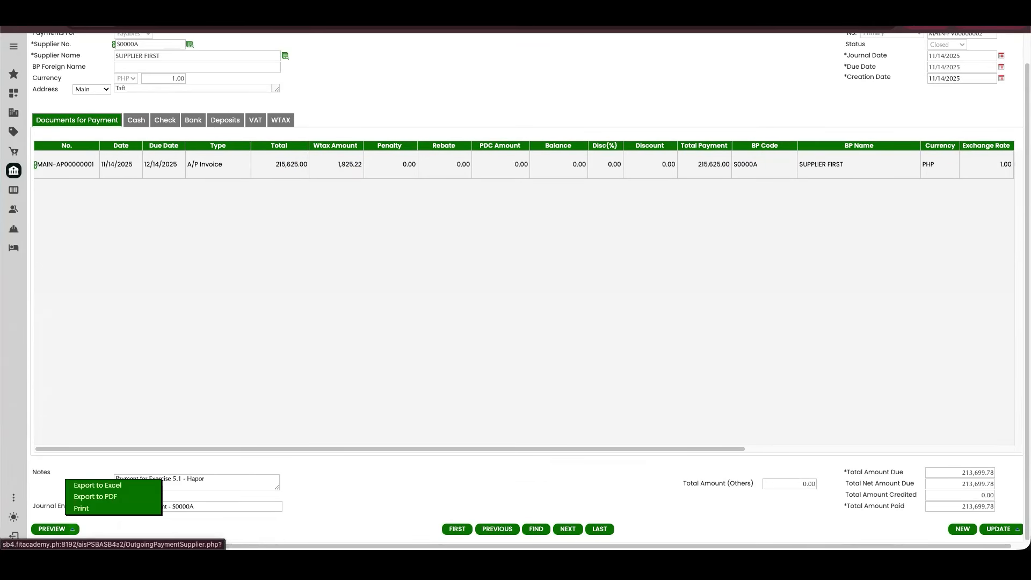
pyautogui.click(81, 510)
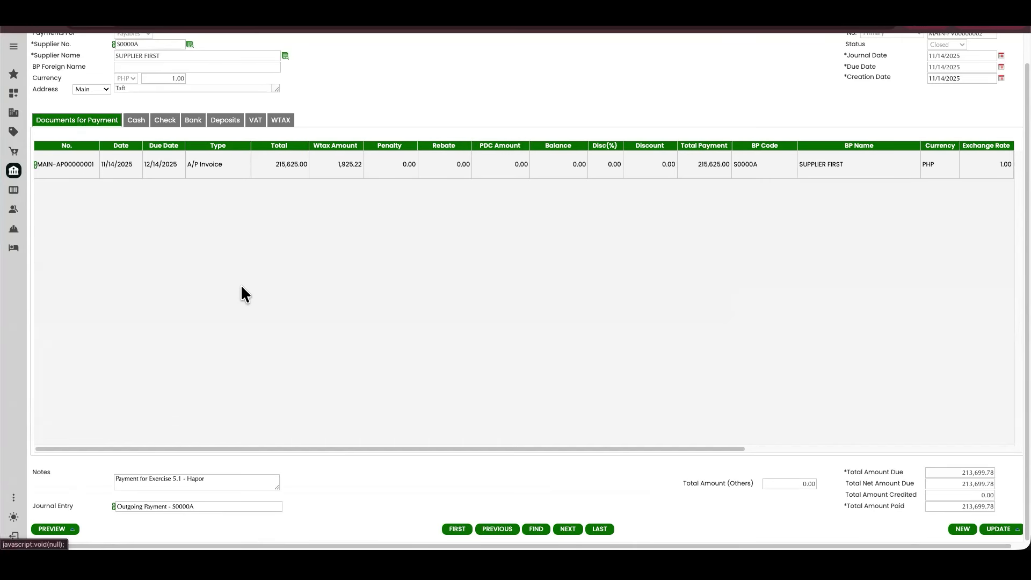
# - Review the AP voucher linked to the supplier payment and the payment's journal entry, closing both afterward
pyautogui.click(36, 164)
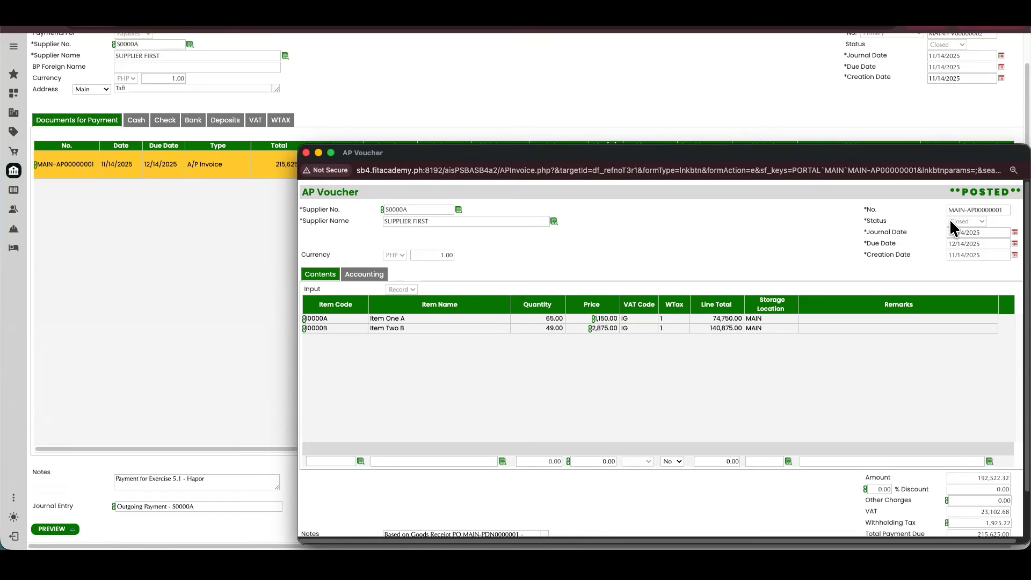
pyautogui.click(306, 153)
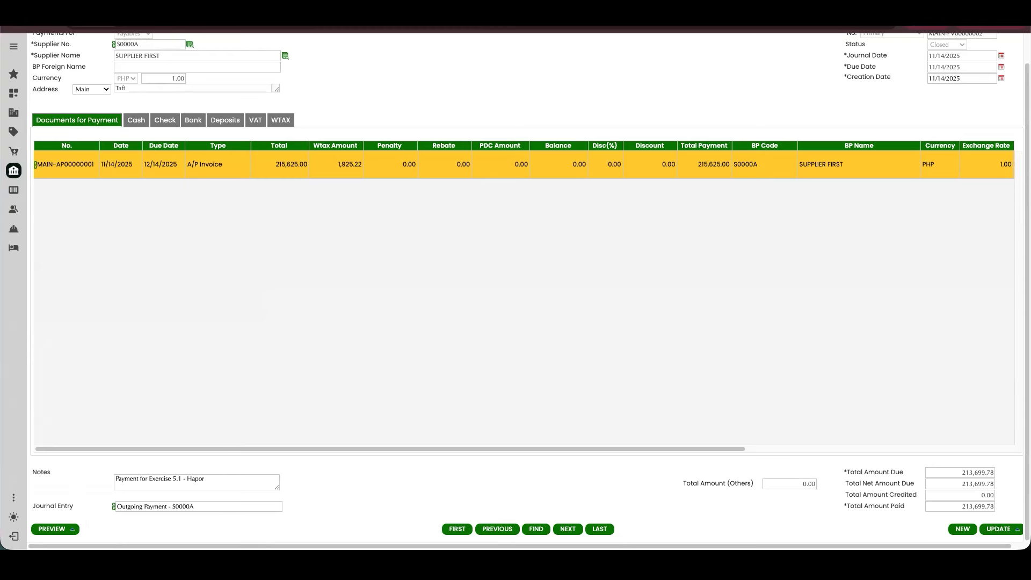
pyautogui.click(115, 515)
pyautogui.moveTo(701, 233); pyautogui.dragTo(407, 96)
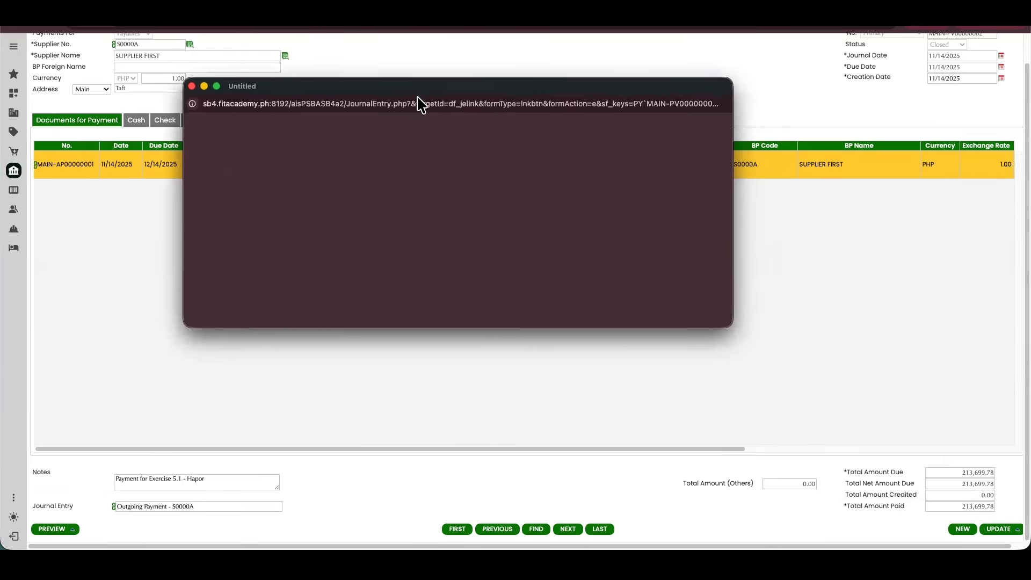
pyautogui.moveTo(732, 325); pyautogui.dragTo(914, 490)
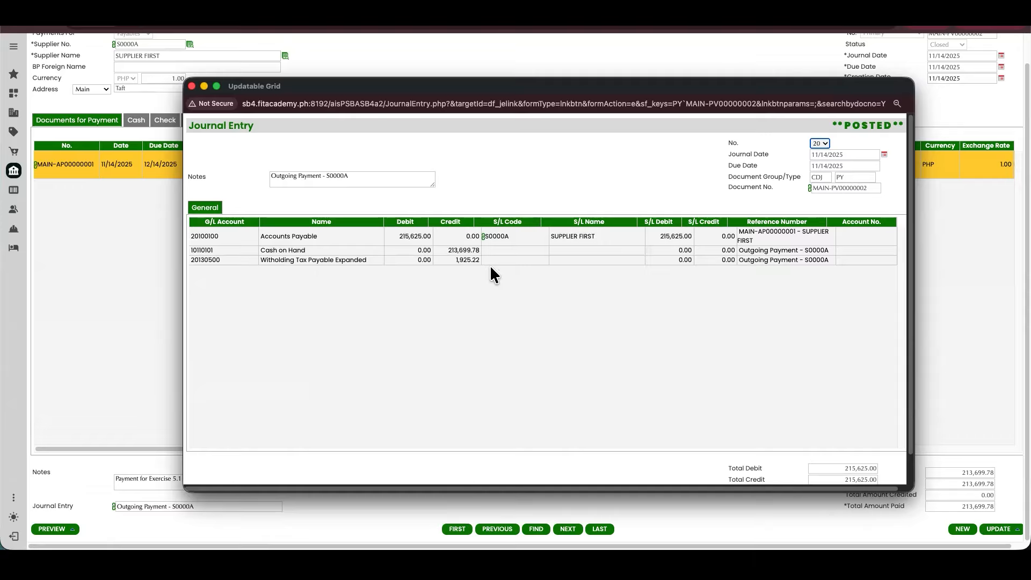
pyautogui.press('super+w')
pyautogui.scroll(1, 563, 264)
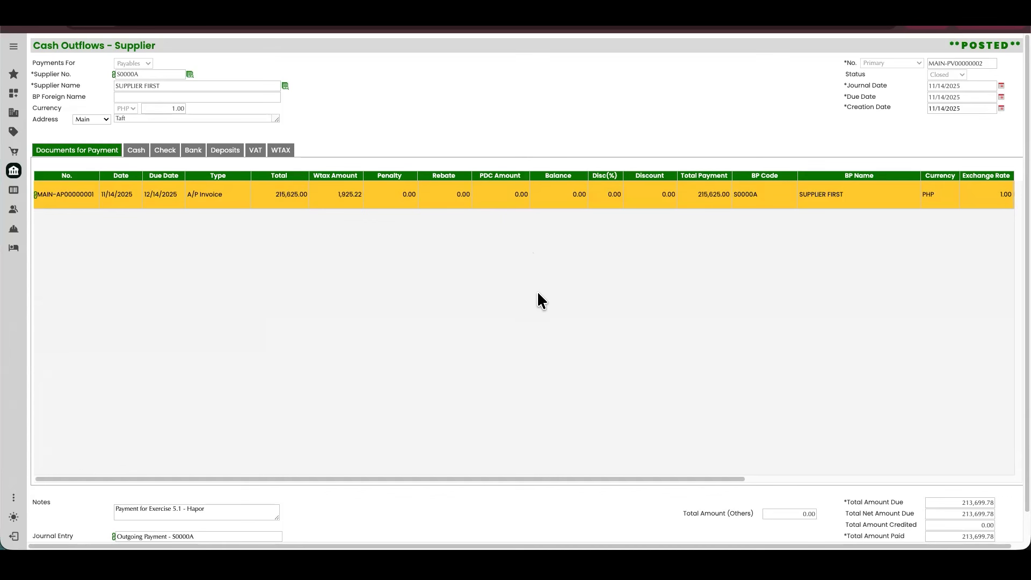
# - Open the Purchases module's list of functions
pyautogui.click(12, 132)
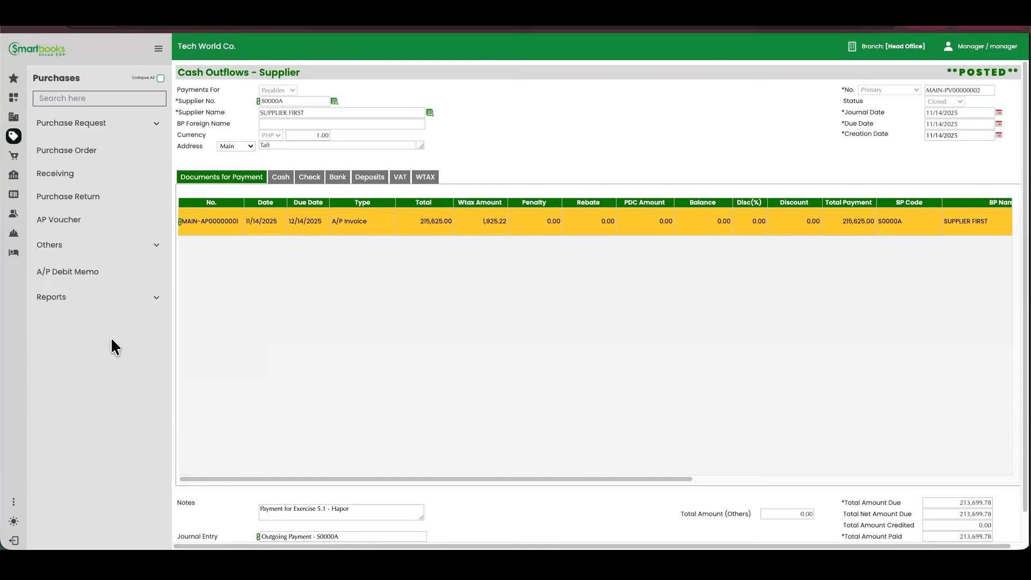